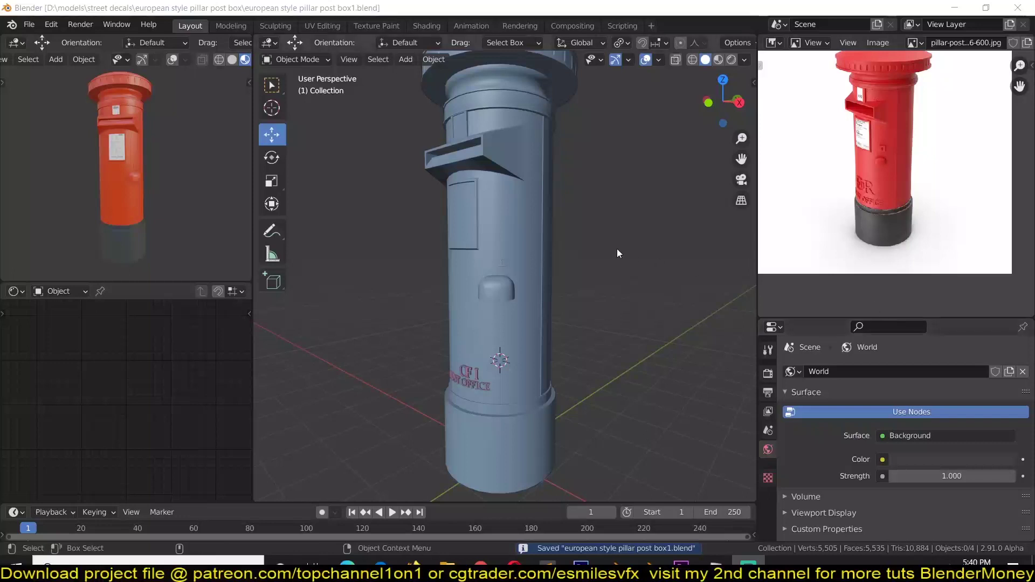
# Step: Orbit the finished pillar box in Material Preview to inspect its red textures from every side
pyautogui.moveTo(558, 227); pyautogui.dragTo(630, 215, button='middle')
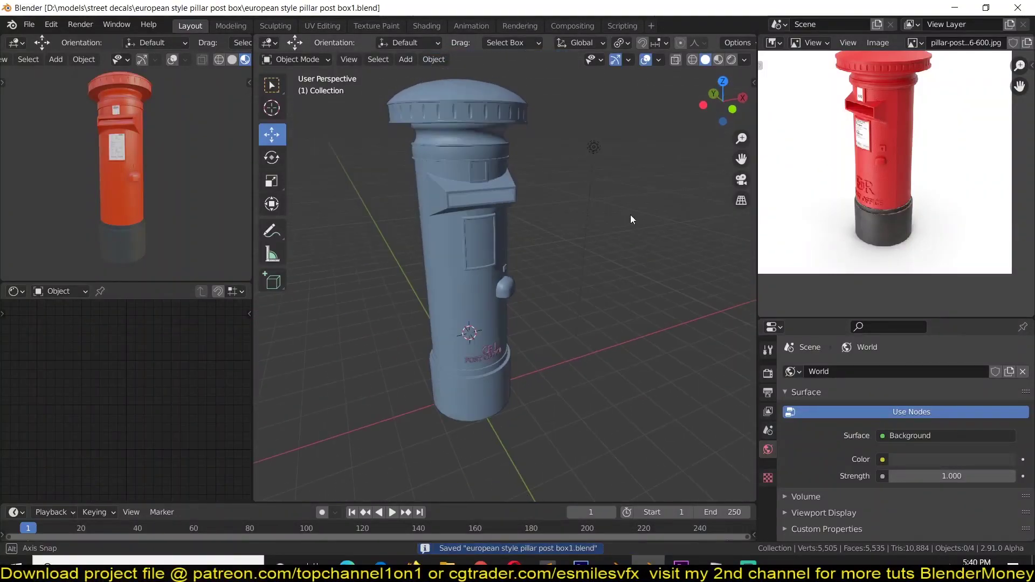
pyautogui.click(718, 60)
pyautogui.moveTo(536, 147)
pyautogui.mouseDown(button='middle')
pyautogui.moveTo(441, 105)
pyautogui.moveTo(454, 116)
pyautogui.moveTo(312, 118)
pyautogui.mouseUp(button='middle')
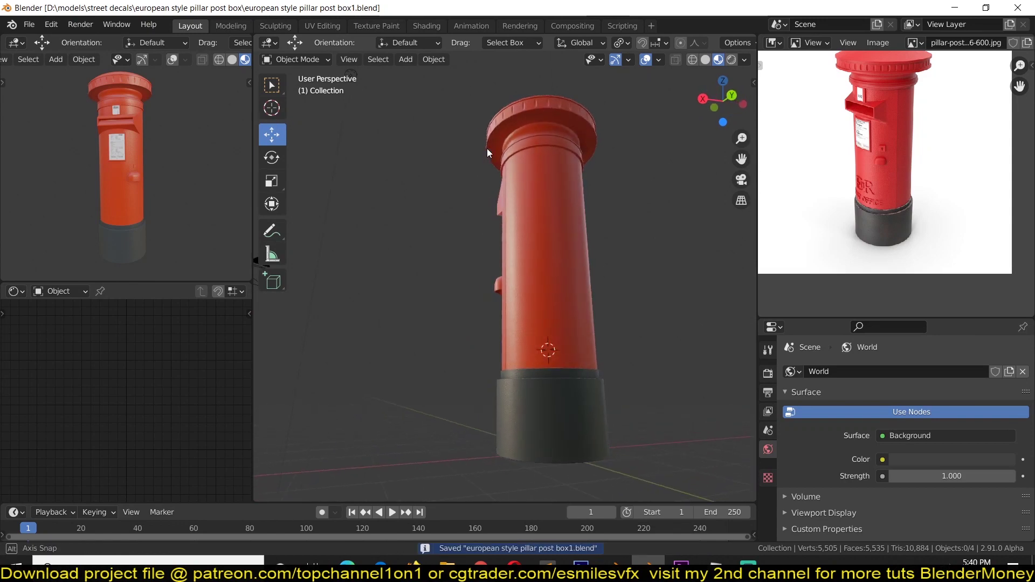
pyautogui.moveTo(486, 147)
pyautogui.mouseDown(button='middle')
pyautogui.moveTo(368, 118)
pyautogui.moveTo(717, 234)
pyautogui.moveTo(600, 243)
pyautogui.moveTo(593, 102)
pyautogui.mouseUp(button='middle')
pyautogui.scroll(2, 535, 284)
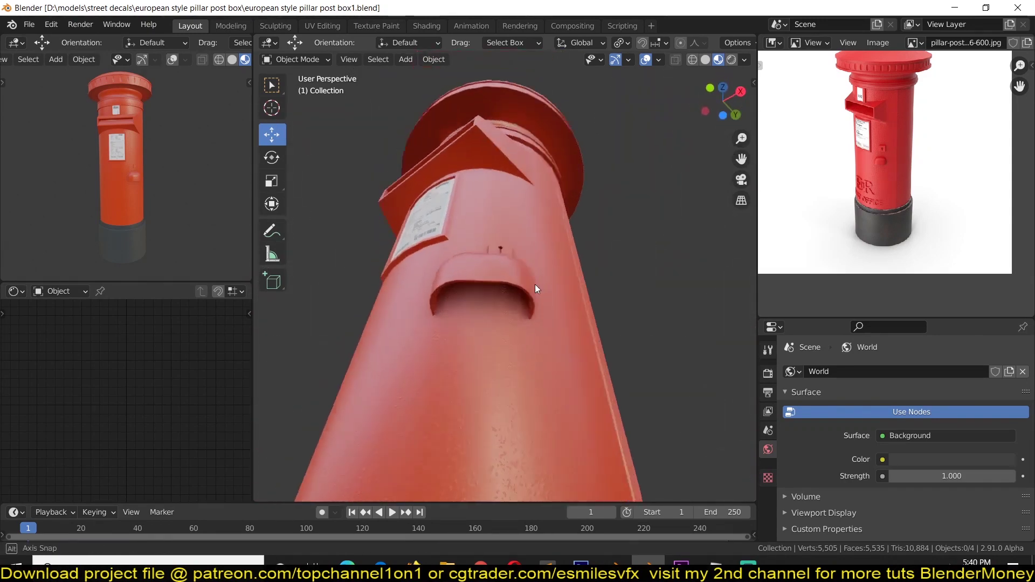
pyautogui.moveTo(535, 284)
pyautogui.mouseDown(button='middle')
pyautogui.moveTo(527, 273)
pyautogui.moveTo(562, 154)
pyautogui.moveTo(538, 428)
pyautogui.moveTo(552, 354)
pyautogui.mouseUp(button='middle')
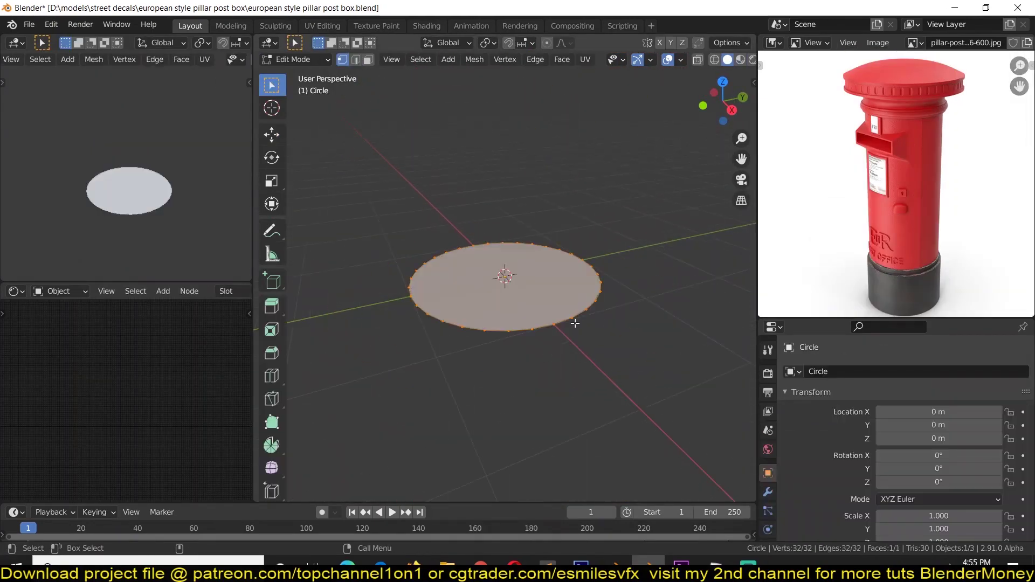
# Step: Extrude the circle into a cylinder, then upward into a tall column
pyautogui.press('e')
pyautogui.click(585, 261)
pyautogui.rightClick(586, 261)
pyautogui.scroll(3, 585, 261)
pyautogui.press('e')
pyautogui.click(643, 224)
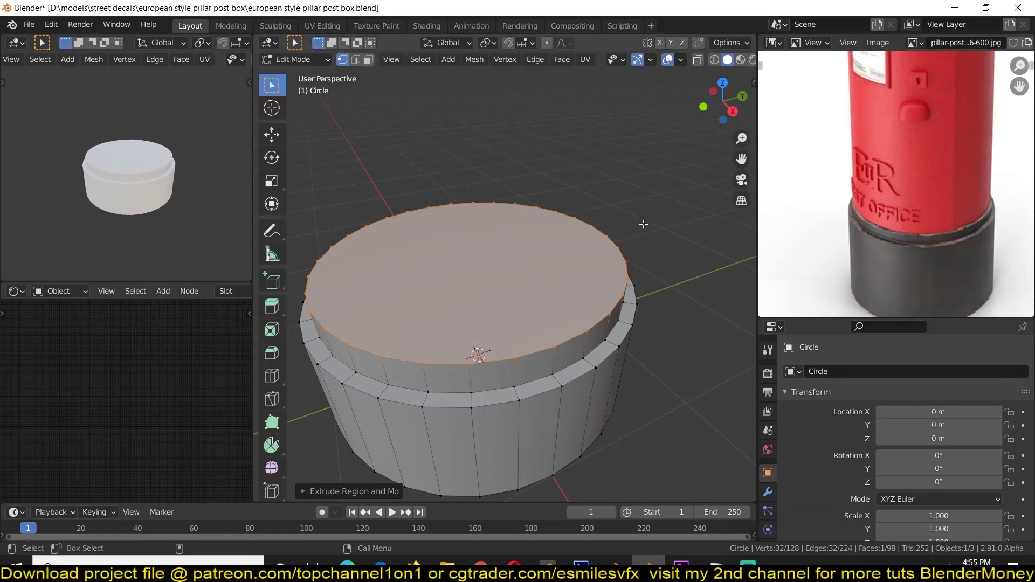
pyautogui.scroll(-3, 643, 224)
pyautogui.press('e')
pyautogui.click(477, 249)
pyautogui.press('KP_1')
pyautogui.press('e')
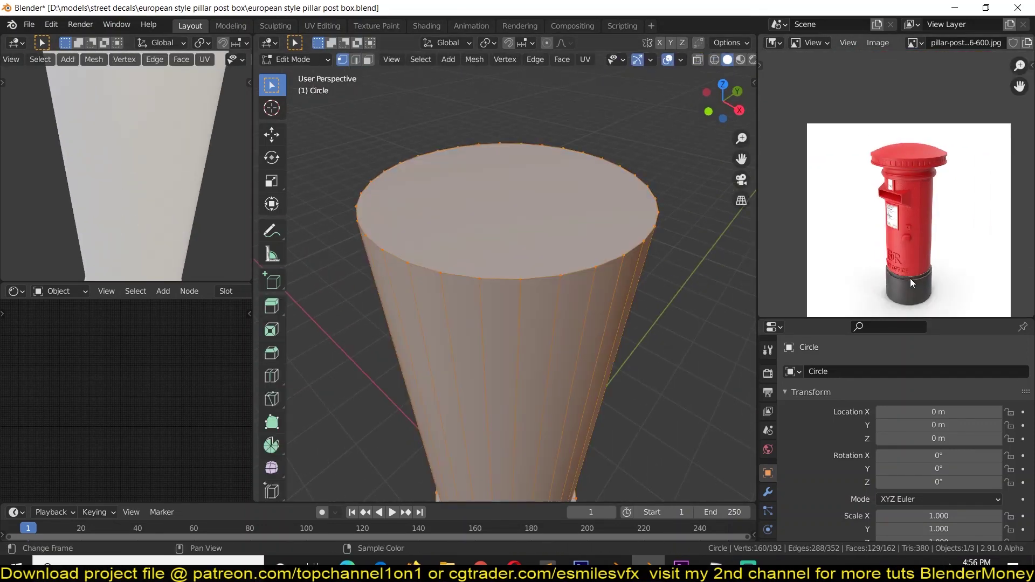
# Step: Push a face loop near the top outward with Shrink/Fatten into a beveled raised band
pyautogui.hotkey('alt', 'a')
pyautogui.moveTo(512, 369); pyautogui.dragTo(513, 232, button='middle')
pyautogui.scroll(3, 513, 232)
pyautogui.keyDown('alt'); pyautogui.click(564, 345); pyautogui.keyUp('alt')
pyautogui.hotkey('alt', 's')
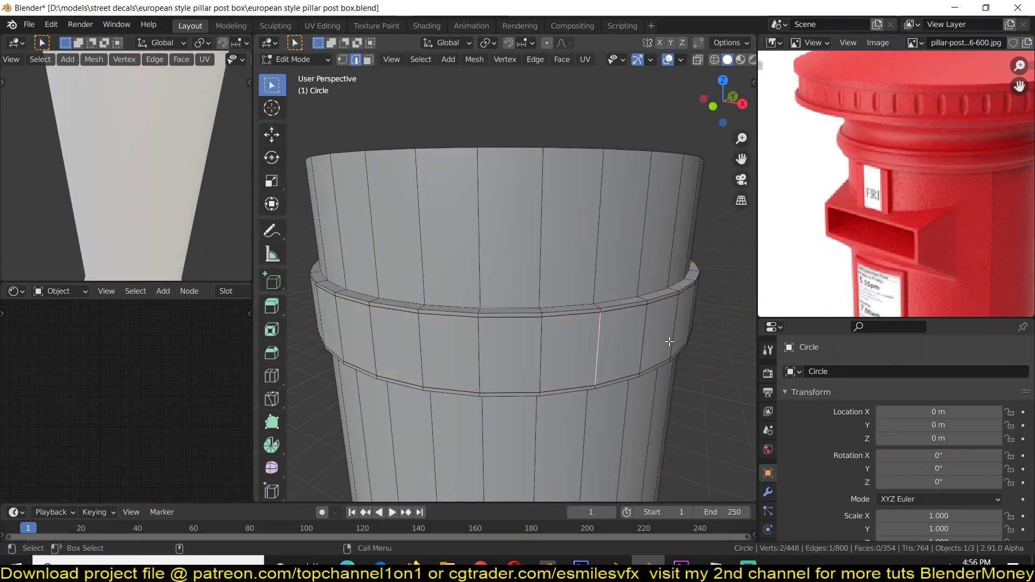
pyautogui.click(674, 399)
pyautogui.hotkey('alt', 's')
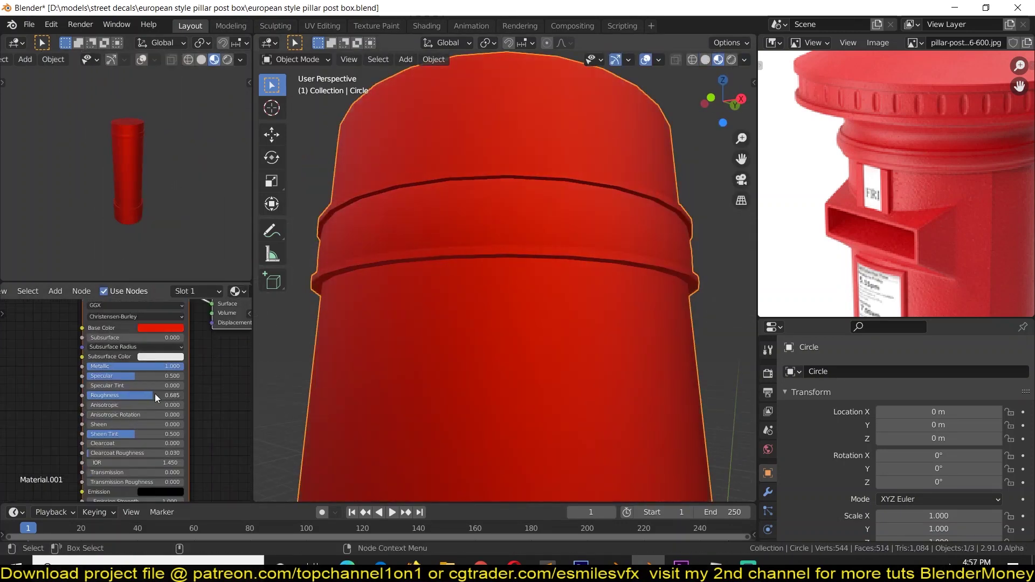
# Step: Add a Noise Texture node with texture coordinate and mapping nodes
pyautogui.hotkey('shift', 'a')
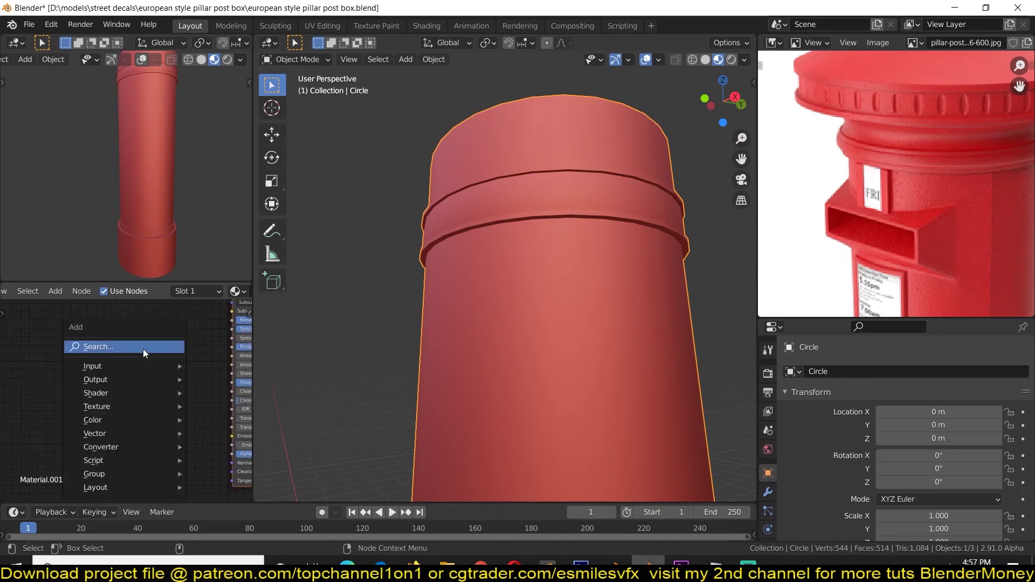
pyautogui.click(190, 345)
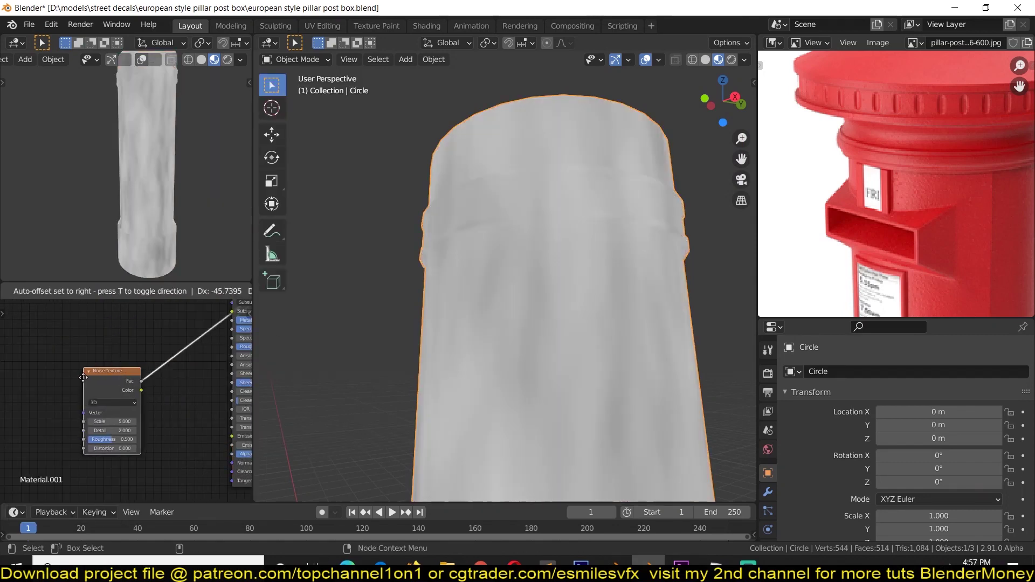
pyautogui.hotkey('ctrl', 't')
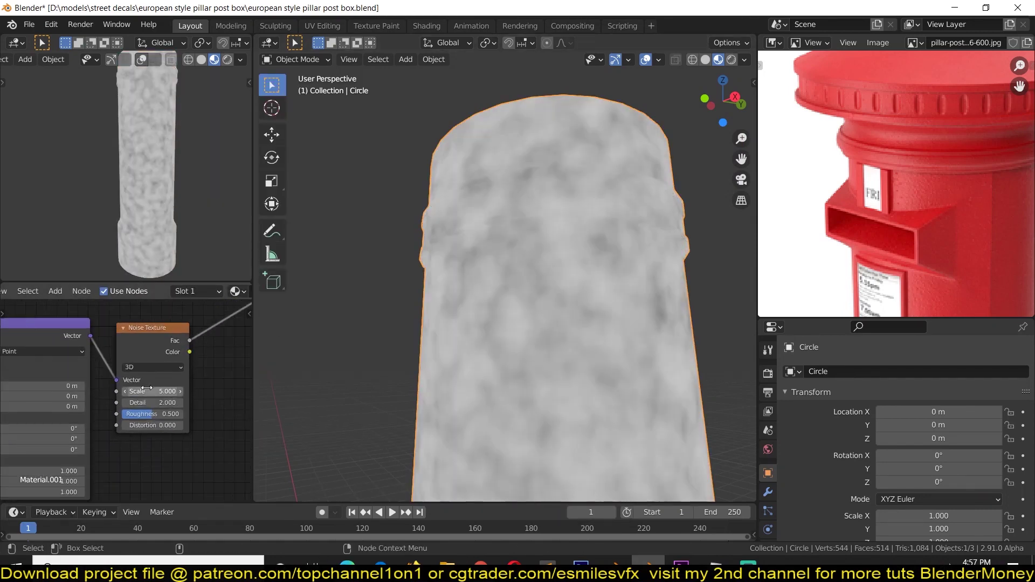
# Step: Add ColorRamp and Bump nodes and set the Principled BSDF base colour to red-orange
pyautogui.hotkey('shift', 'a')
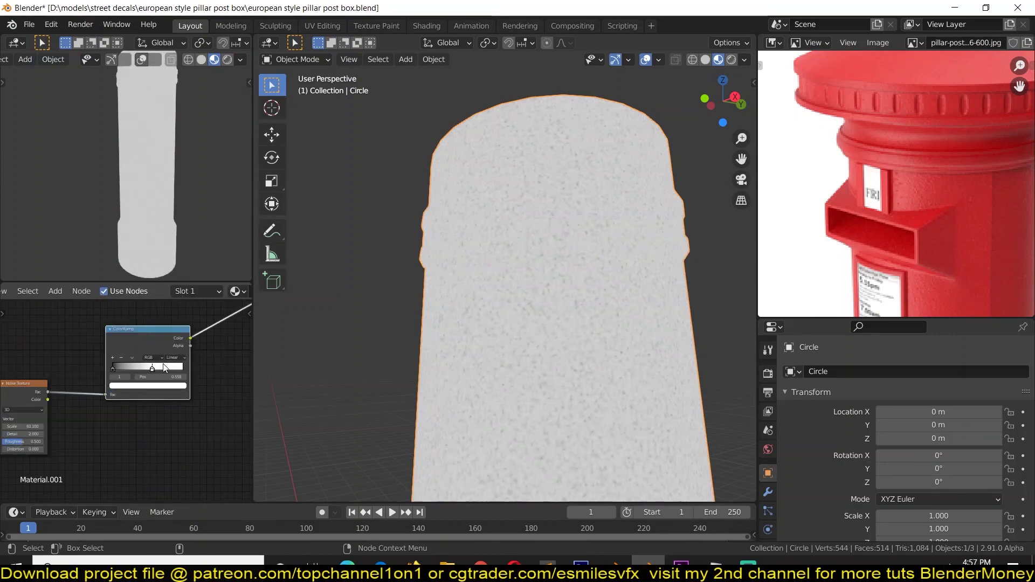
pyautogui.hotkey('shift', 'a')
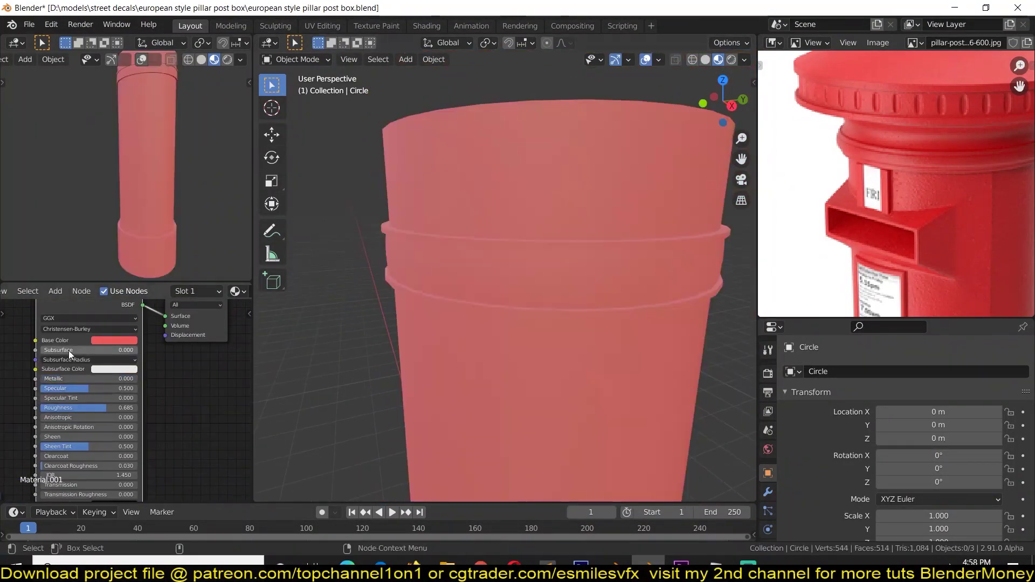
pyautogui.moveTo(69, 350); pyautogui.dragTo(143, 349, button='middle')
pyautogui.click(185, 368)
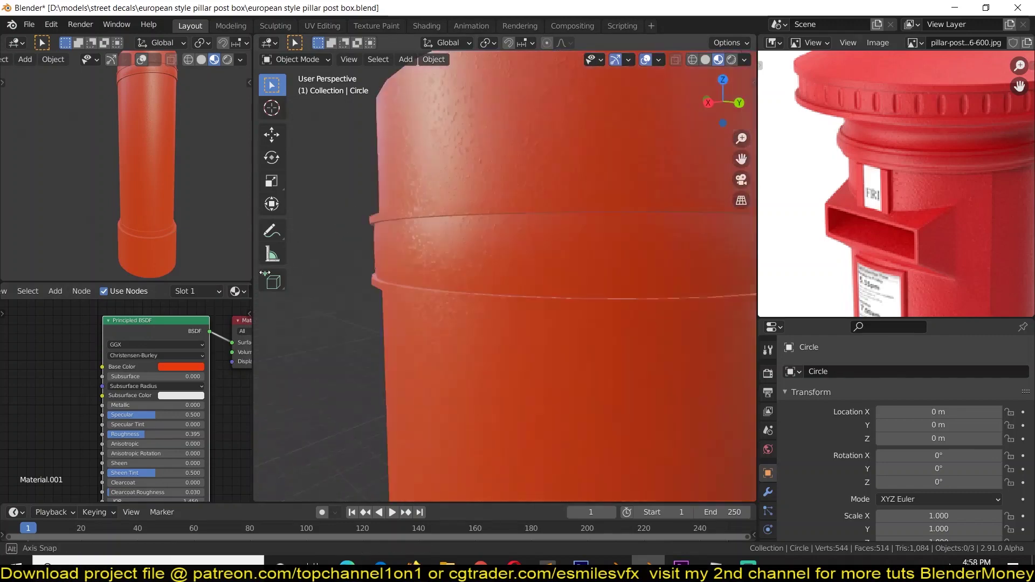
# Step: Add a Bevel modifier with Harden Normals enabled to the column
pyautogui.scroll(-5, 509, 336)
pyautogui.click(510, 336)
pyautogui.click(768, 492)
pyautogui.click(895, 348)
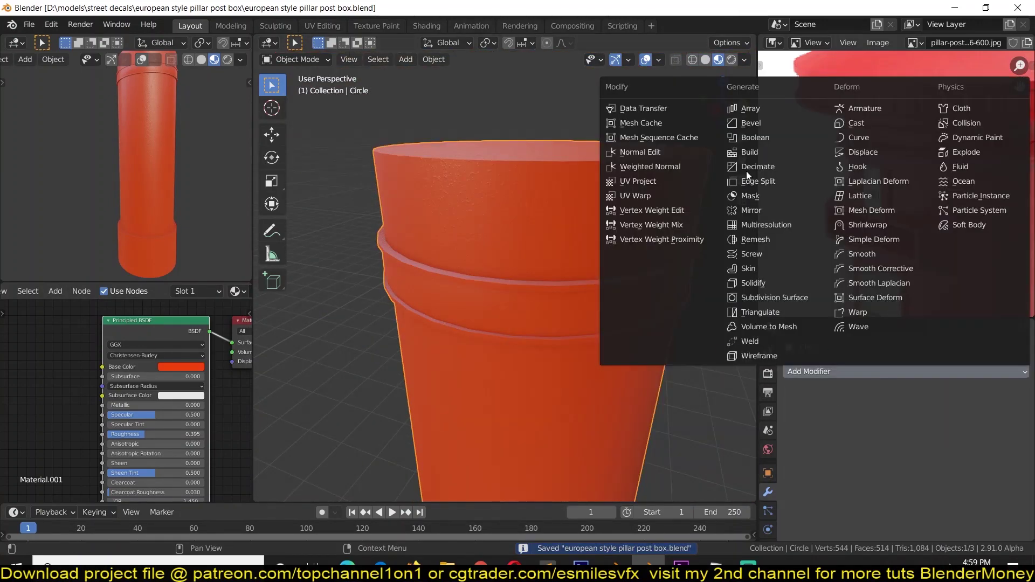
pyautogui.click(739, 112)
pyautogui.scroll(-5, 875, 484)
pyautogui.click(881, 466)
pyautogui.scroll(3, 561, 417)
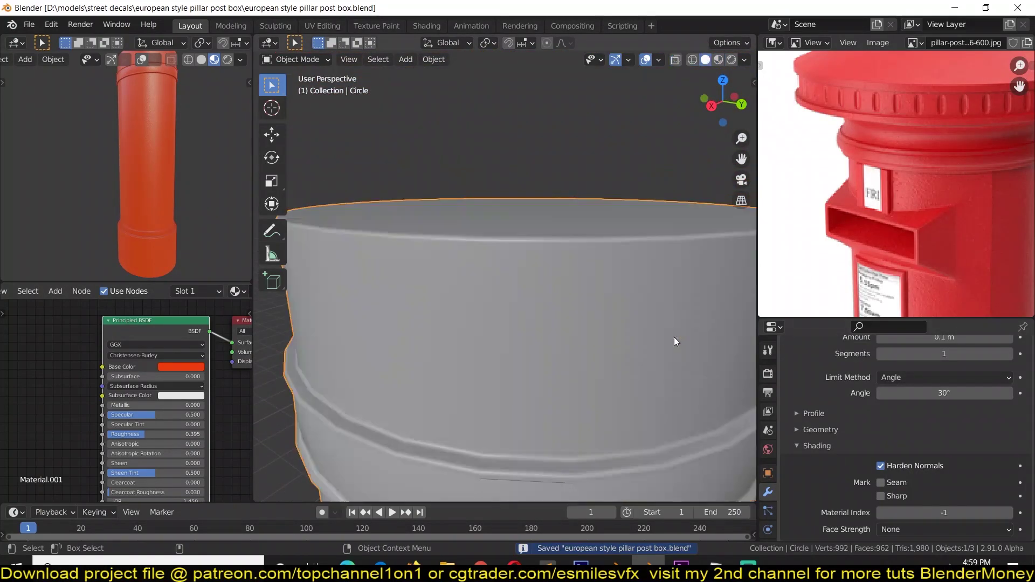
pyautogui.scroll(5, 895, 410)
pyautogui.moveTo(674, 338)
pyautogui.mouseDown(button='middle')
pyautogui.moveTo(613, 302)
pyautogui.moveTo(618, 246)
pyautogui.mouseUp(button='middle')
pyautogui.click(718, 59)
# Step: Lower the top loop, add a loop cut, and extrude the top face outward into a cap
pyautogui.press('Tab')
pyautogui.press('g')
pyautogui.press('z')
pyautogui.click(587, 247)
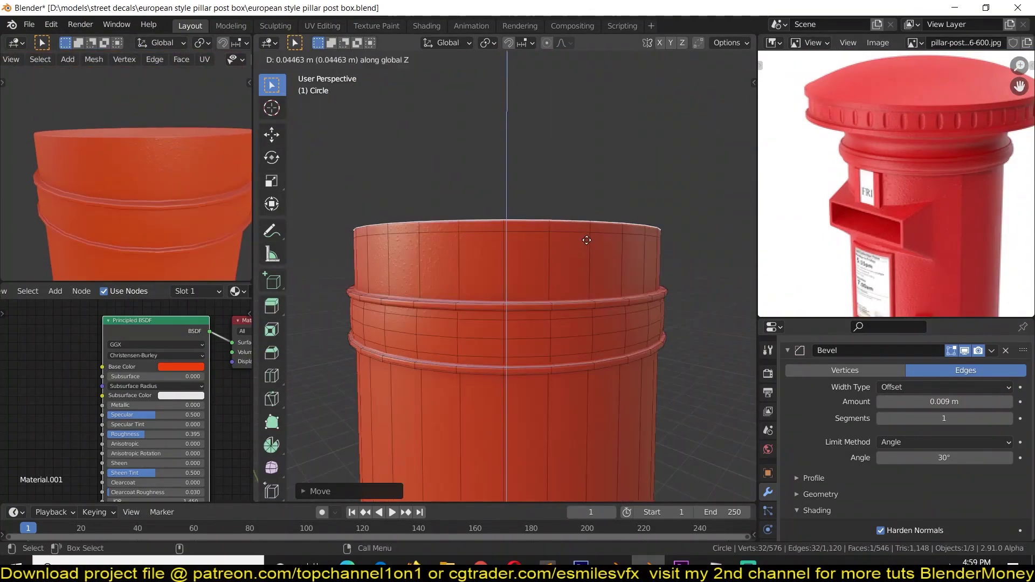
pyautogui.hotkey('ctrl', 'r')
pyautogui.click(586, 240)
pyautogui.rightClick(587, 240)
pyautogui.press('s')
pyautogui.rightClick(685, 217)
pyautogui.press('e')
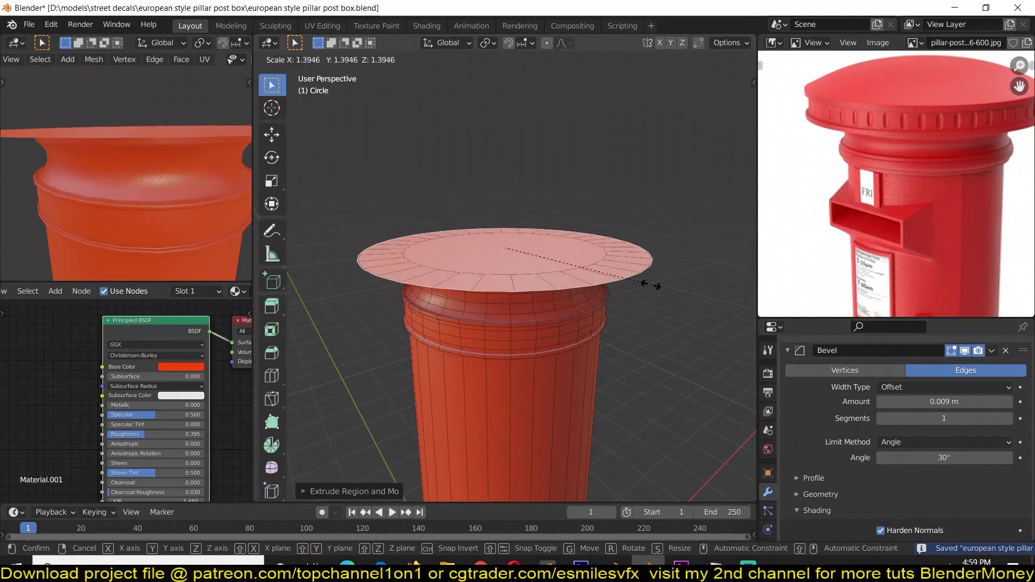
pyautogui.click(676, 253)
pyautogui.press('Tab')
# Step: Bevel the cap's edge loops into a rounded dome and save the file
pyautogui.moveTo(644, 244); pyautogui.dragTo(578, 231, button='middle')
pyautogui.hotkey('ctrl', 's')
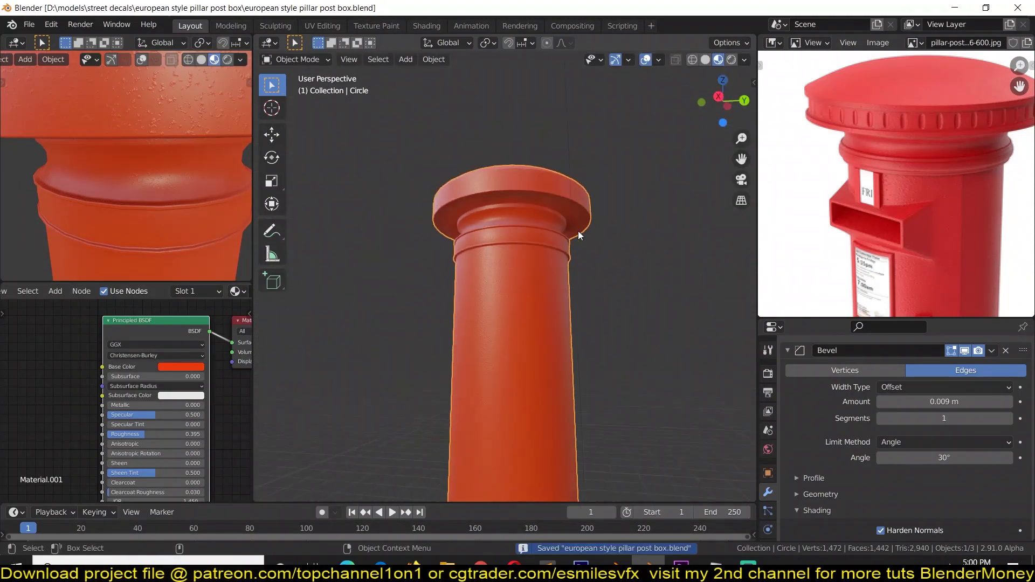
pyautogui.press('Tab')
pyautogui.scroll(5, 579, 235)
pyautogui.hotkey('ctrl', 'b')
pyautogui.click(606, 162)
pyautogui.press('Tab')
pyautogui.scroll(-5, 614, 280)
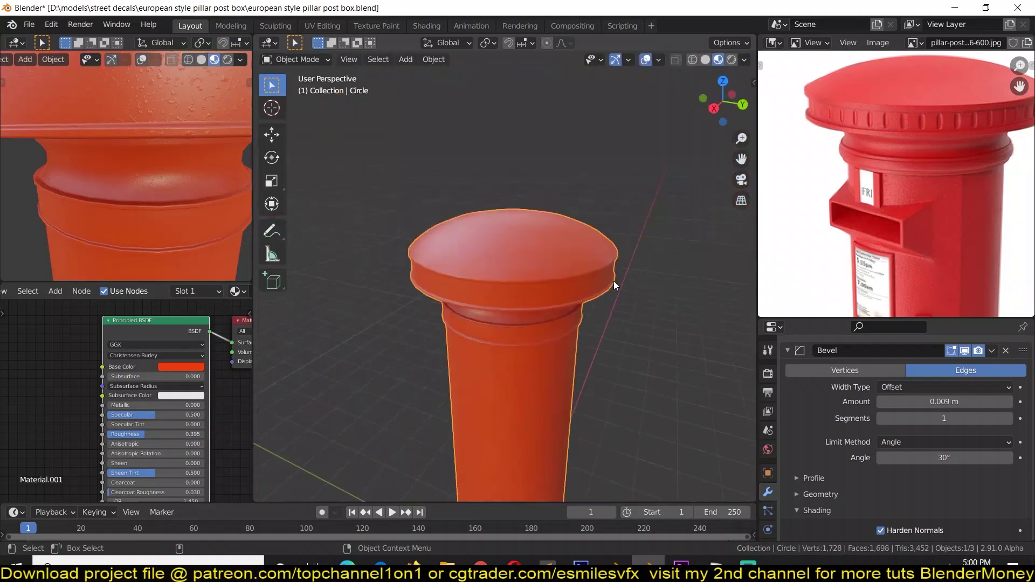
pyautogui.hotkey('ctrl', 's')
pyautogui.scroll(3, 563, 303)
# Step: Isolate the cap's side band by selecting its face ring and hiding everything else
pyautogui.moveTo(897, 186); pyautogui.dragTo(896, 259, button='middle')
pyautogui.scroll(3, 895, 259)
pyautogui.press('Tab')
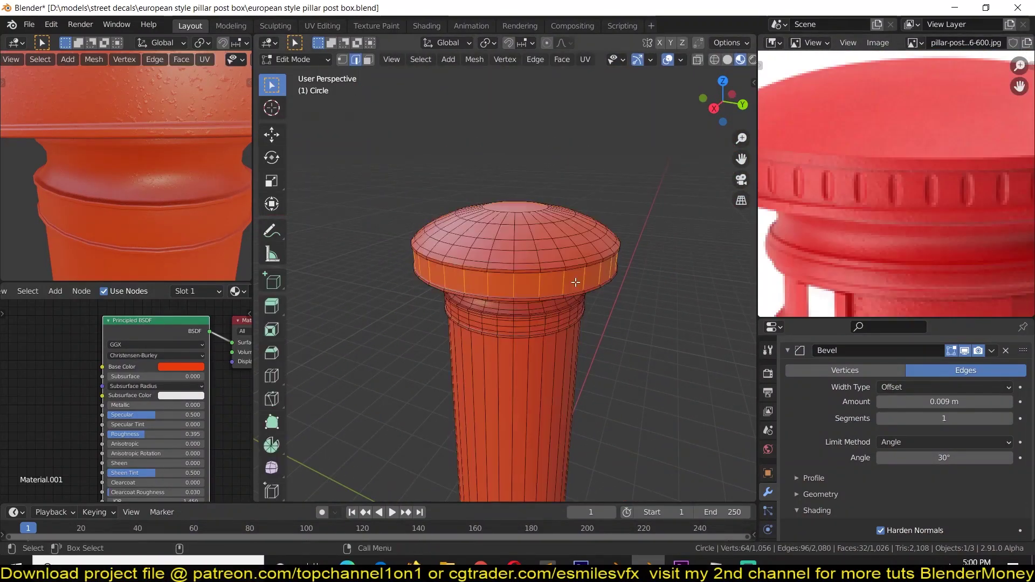
pyautogui.scroll(3, 582, 207)
pyautogui.scroll(2, 582, 207)
pyautogui.click(585, 174)
pyautogui.click(585, 175)
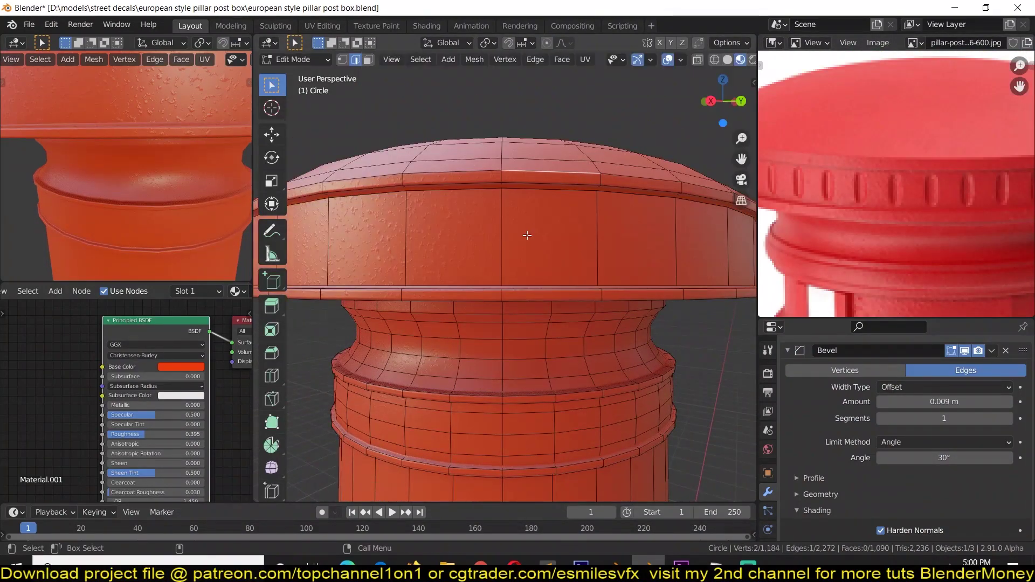
pyautogui.press('Escape')
pyautogui.click(539, 235)
pyautogui.keyDown('alt'); pyautogui.click(520, 244); pyautogui.keyUp('alt')
pyautogui.hotkey('shift', 'h')
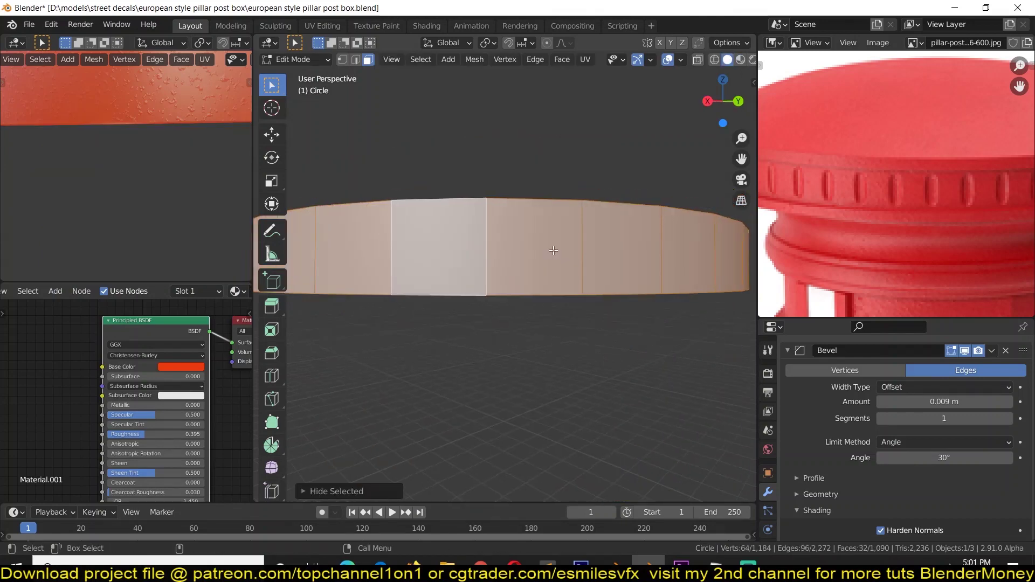
# Step: Round the band's top loop with To Sphere, inset two wall faces, and move a corner vertex into a pointed ridge
pyautogui.keyDown('alt'); pyautogui.click(576, 198); pyautogui.keyUp('alt')
pyautogui.hotkey('ctrl', 'shift', 'alt', 's')
pyautogui.write('1')
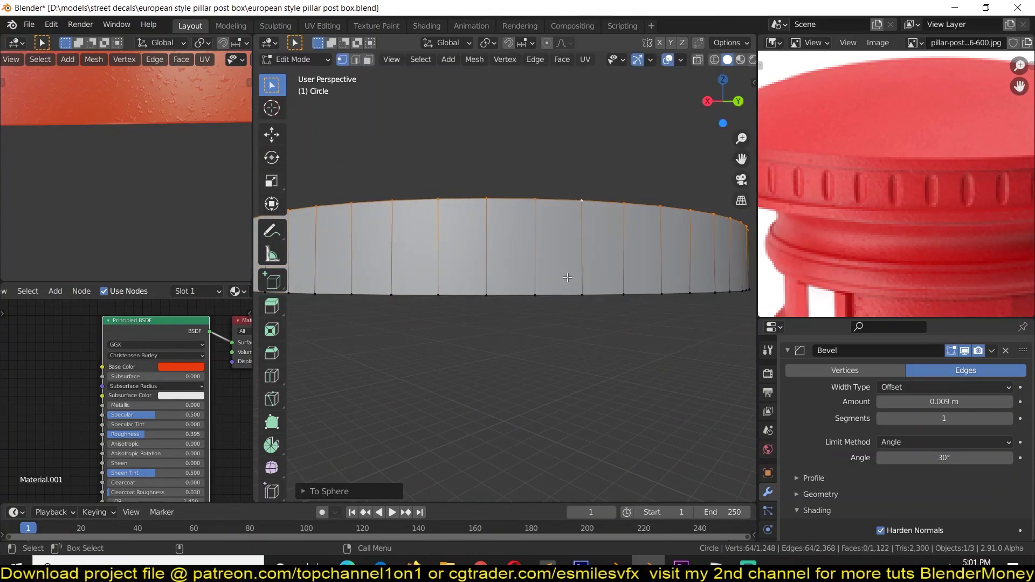
pyautogui.write('1')
pyautogui.press('KP_7')
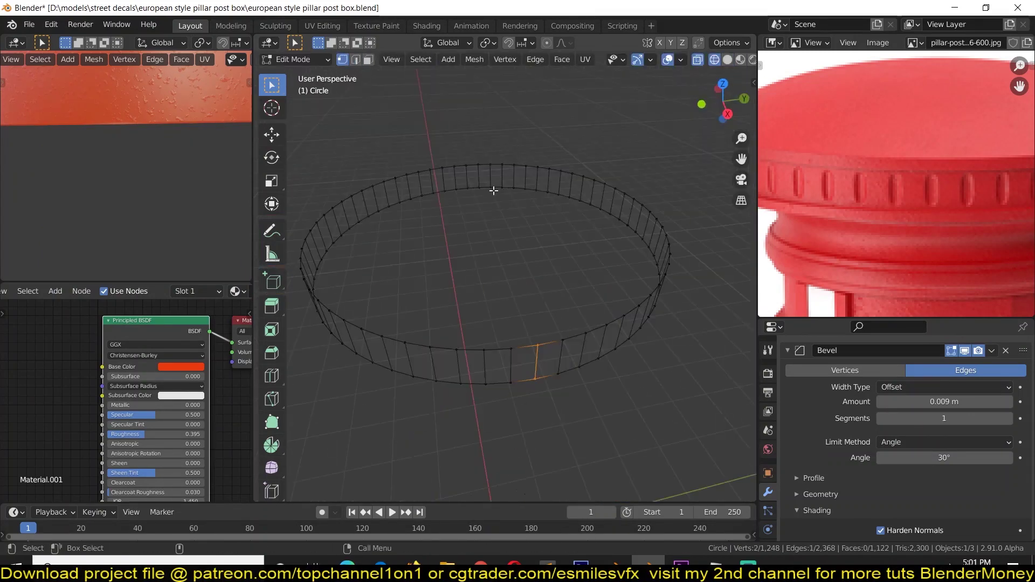
pyautogui.press('ctrl+KP_Add')
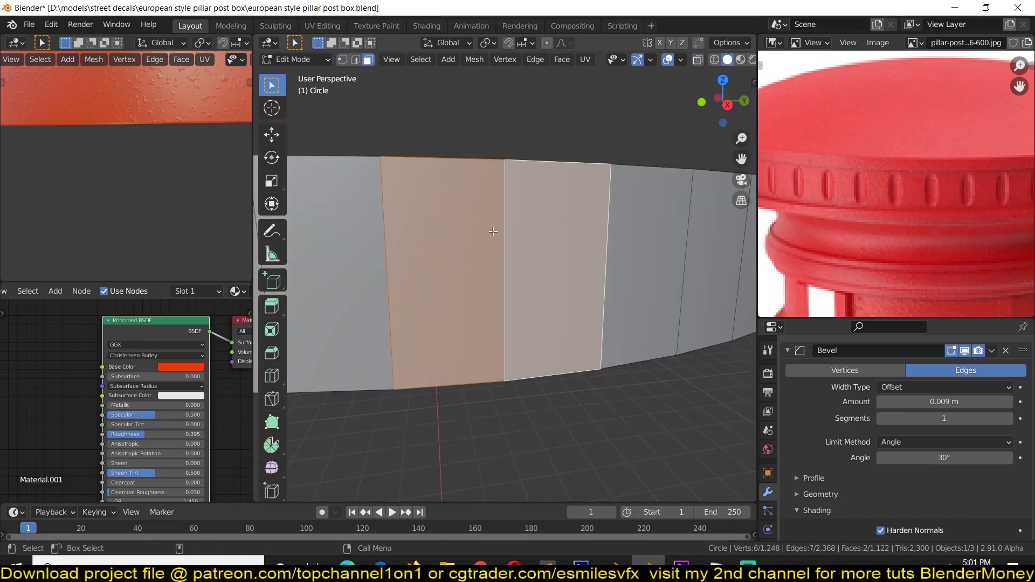
pyautogui.press('i')
pyautogui.press('1')
pyautogui.click(439, 344)
pyautogui.press('g')
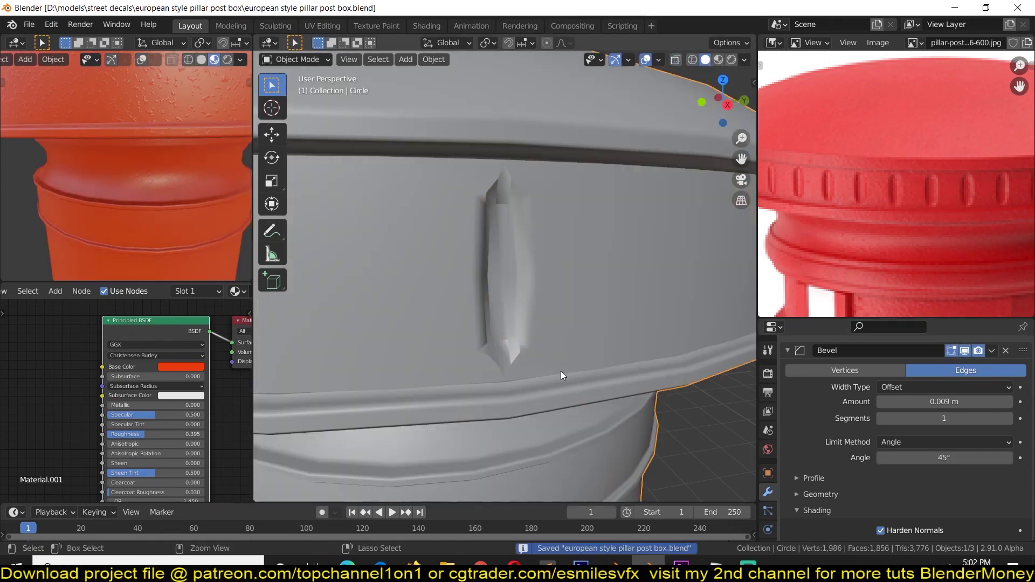
# Step: Save, reduce the bevel amount, and set the mesh auto smooth angle to 30°
pyautogui.hotkey('alt', 'a')
pyautogui.hotkey('ctrl', 's')
pyautogui.press('Tab')
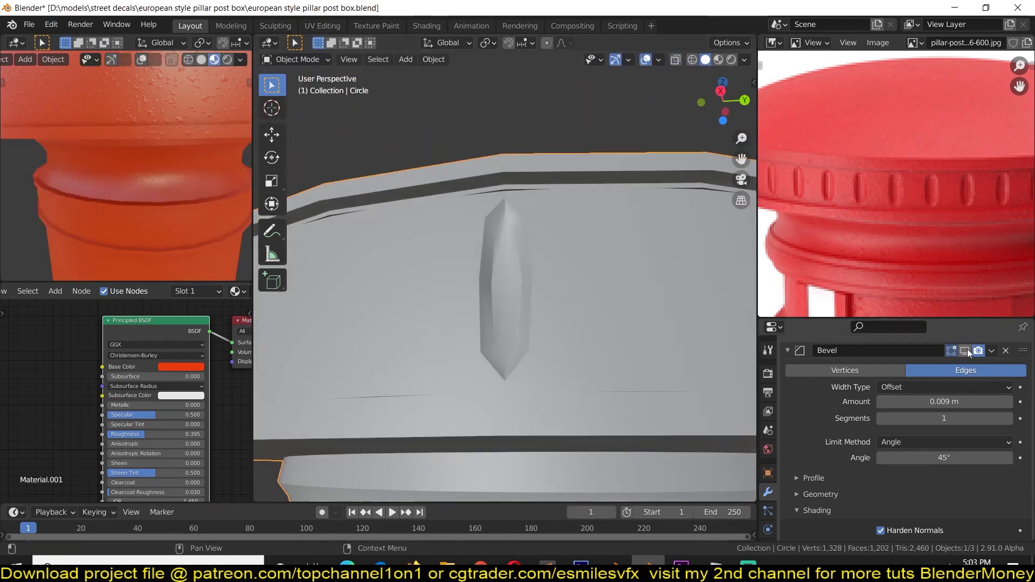
pyautogui.moveTo(944, 402); pyautogui.dragTo(924, 402)
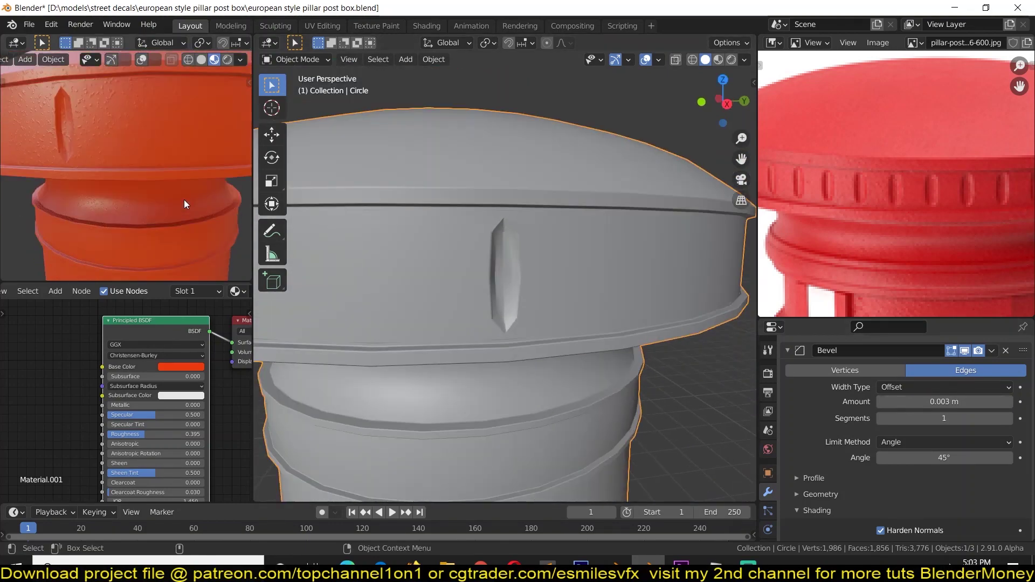
pyautogui.click(769, 483)
pyautogui.doubleClick(929, 489)
pyautogui.write('30d')
pyautogui.scroll(-5, 594, 289)
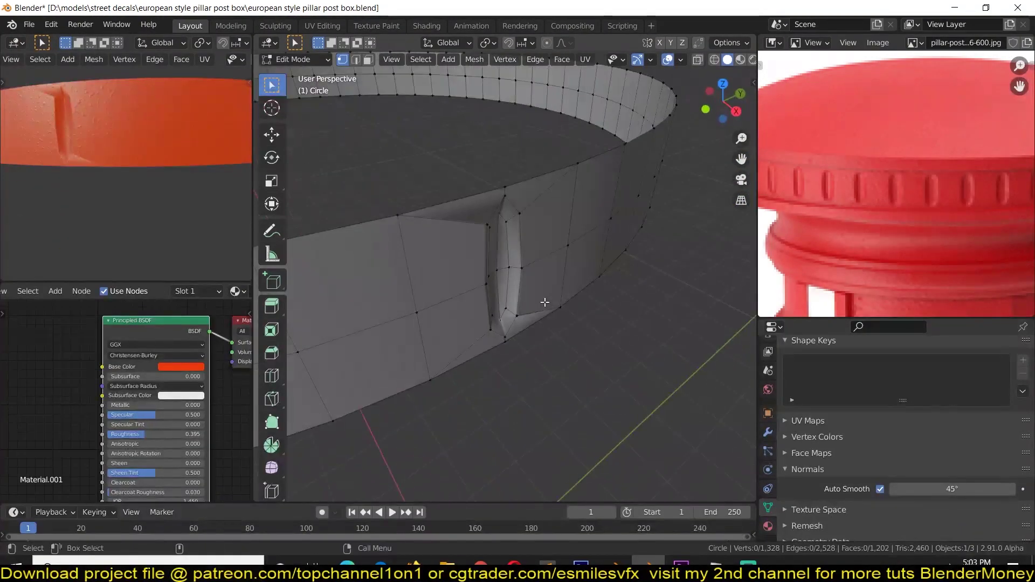
# Step: Merge overlapping vertices and give the slot groove edge loop a bevel weight, then save
pyautogui.press('Tab')
pyautogui.press('a')
pyautogui.press('m')
pyautogui.press('b')
pyautogui.hotkey('alt', 'a')
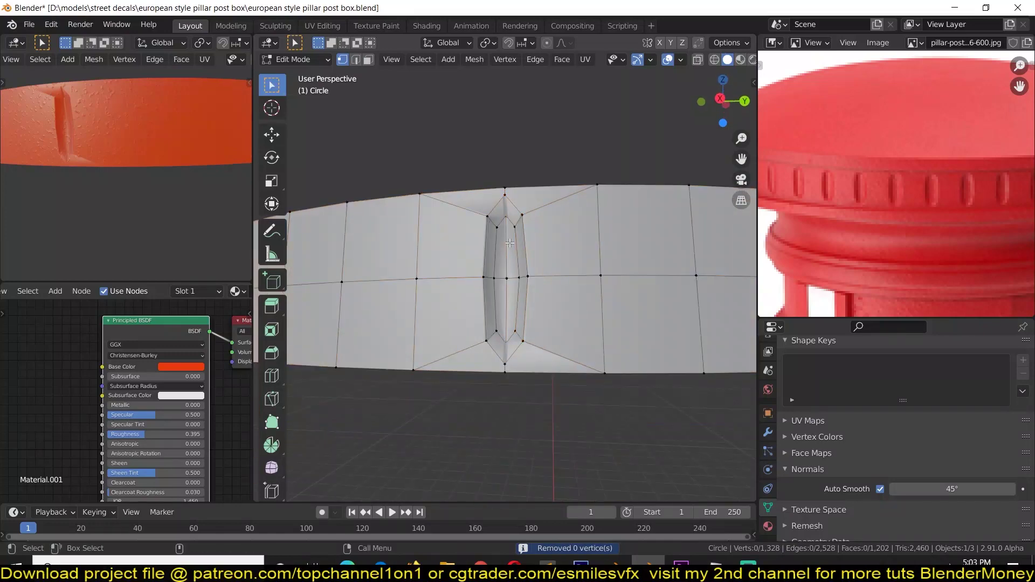
pyautogui.moveTo(516, 236)
pyautogui.mouseDown(button='middle')
pyautogui.moveTo(467, 232)
pyautogui.moveTo(492, 263)
pyautogui.mouseUp(button='middle')
pyautogui.keyDown('alt'); pyautogui.click(468, 232); pyautogui.keyUp('alt')
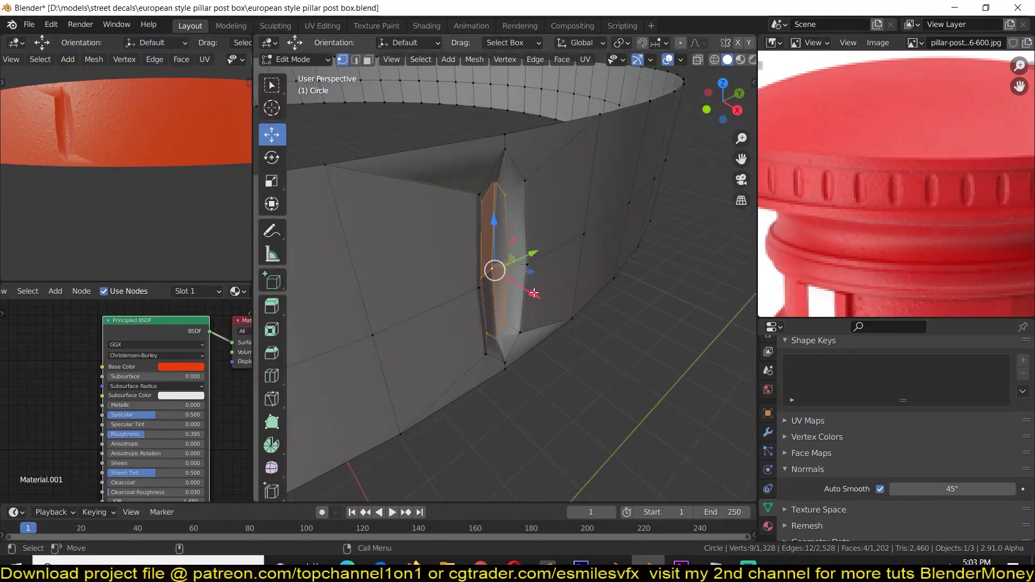
pyautogui.hotkey('ctrl', 'e')
pyautogui.click(599, 316)
pyautogui.press('Tab')
pyautogui.hotkey('ctrl', 's')
# Step: Duplicate the bevel modifier to add a second Bevel on the cap
pyautogui.click(768, 432)
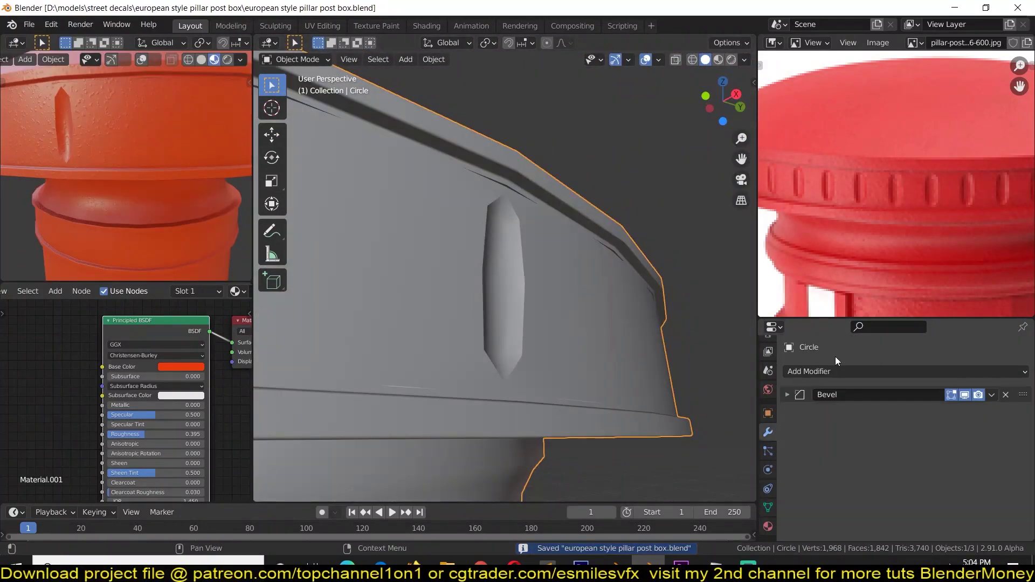
pyautogui.hotkey('shift', 'd')
pyautogui.press('Tab')
pyautogui.press('Tab')
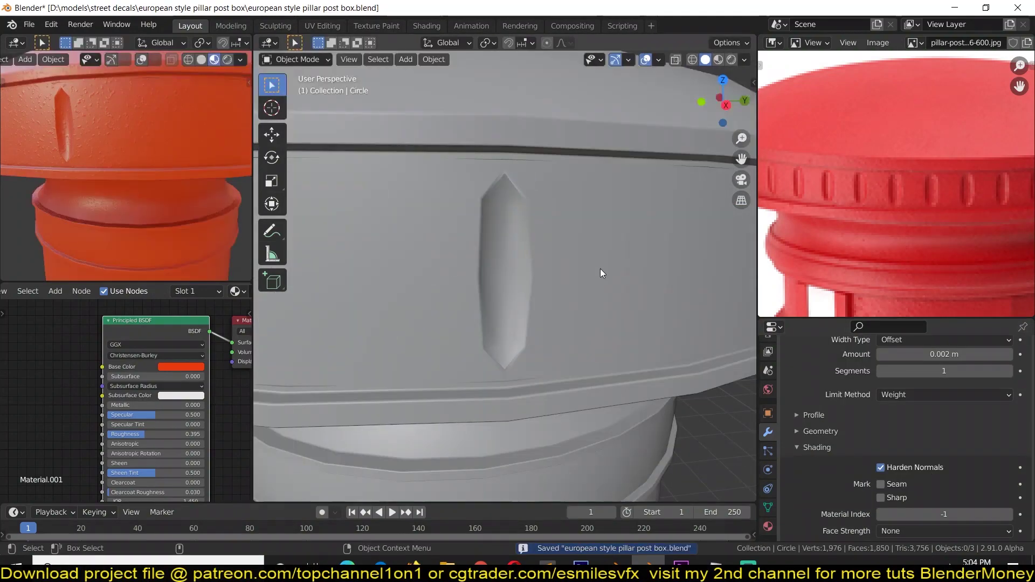
# Step: Hide the band of faces around the slot to expose the cap rim
pyautogui.click(603, 273)
pyautogui.press('Tab')
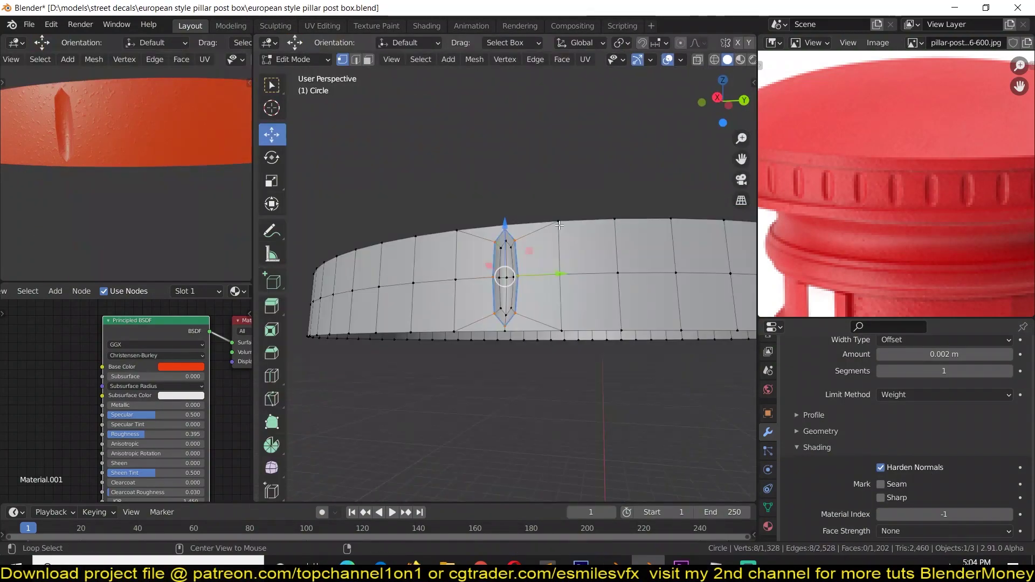
pyautogui.scroll(-2, 588, 253)
pyautogui.moveTo(588, 253)
pyautogui.mouseDown(button='middle')
pyautogui.moveTo(578, 232)
pyautogui.moveTo(546, 303)
pyautogui.moveTo(523, 290)
pyautogui.mouseUp(button='middle')
pyautogui.scroll(2, 578, 233)
pyautogui.scroll(-2, 578, 232)
pyautogui.scroll(2, 545, 303)
pyautogui.press('3')
pyautogui.press('a')
pyautogui.scroll(2, 546, 303)
pyautogui.press('h')
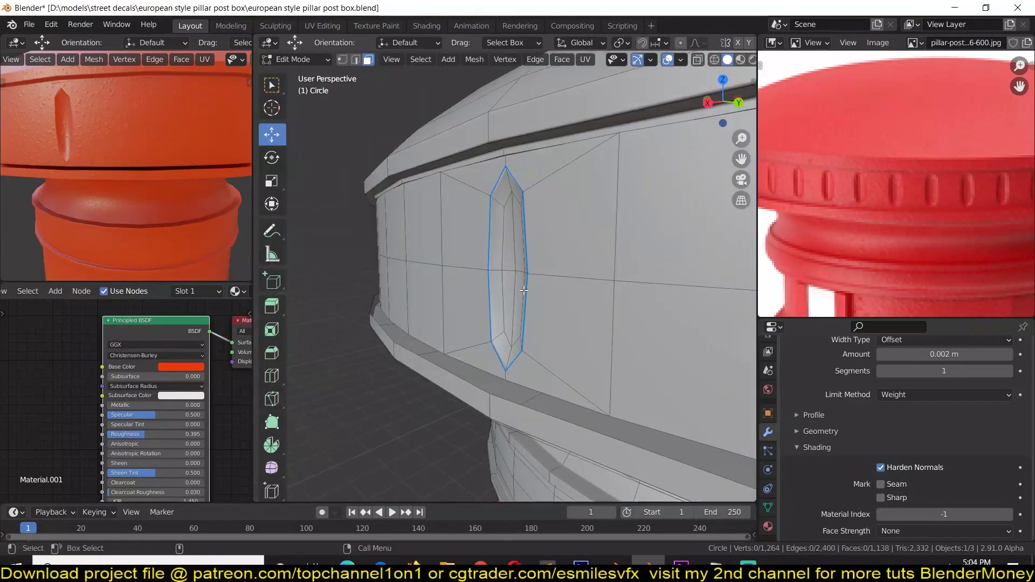
pyautogui.scroll(5, 917, 409)
# Step: Select the rim edges in edge selection mode and save the file
pyautogui.click(956, 413)
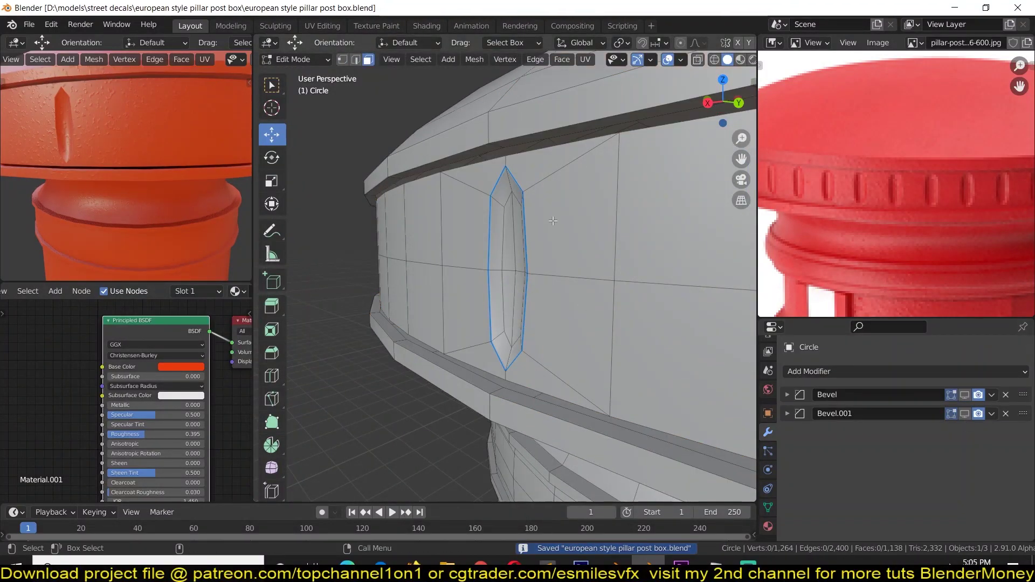
pyautogui.moveTo(560, 231)
pyautogui.mouseDown(button='middle')
pyautogui.moveTo(586, 215)
pyautogui.moveTo(561, 322)
pyautogui.mouseUp(button='middle')
pyautogui.press('2')
pyautogui.rightClick(583, 216)
pyautogui.click(583, 217)
pyautogui.scroll(2, 583, 216)
pyautogui.hotkey('ctrl', 's')
# Step: Try a bevel on the rim edges, undo it, and select the top rim edge loop
pyautogui.rightClick(561, 321)
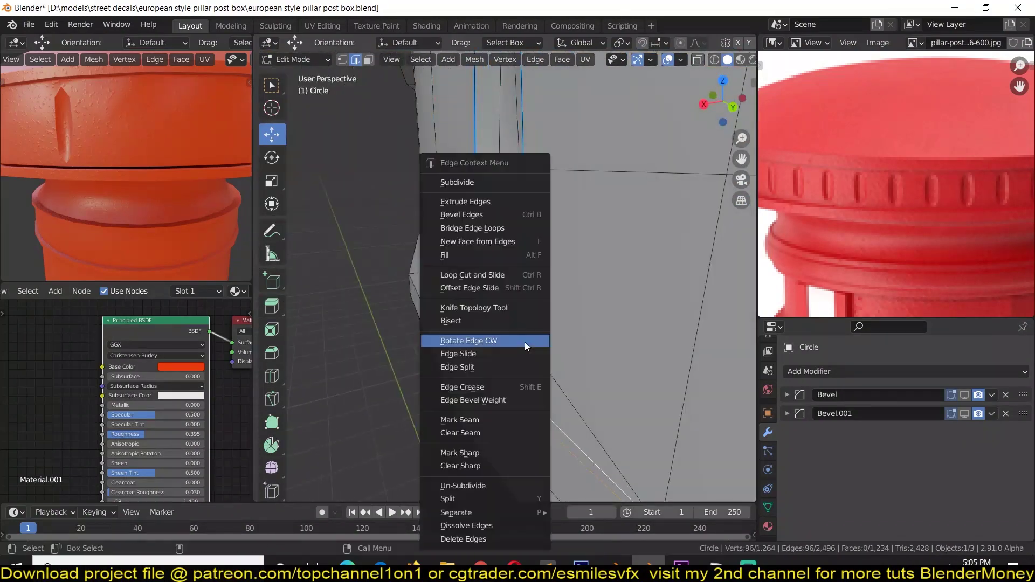
pyautogui.click(523, 217)
pyautogui.scroll(-3, 608, 250)
pyautogui.moveTo(607, 251)
pyautogui.mouseDown(button='middle')
pyautogui.moveTo(637, 324)
pyautogui.moveTo(572, 112)
pyautogui.moveTo(609, 121)
pyautogui.moveTo(705, 312)
pyautogui.moveTo(587, 324)
pyautogui.mouseUp(button='middle')
pyautogui.scroll(2, 637, 323)
pyautogui.hotkey('ctrl', 'z')
pyautogui.hotkey('ctrl', 'z')
pyautogui.keyDown('alt'); pyautogui.click(572, 112); pyautogui.keyUp('alt')
# Step: Isolate the grown slot patch and spin 30 copies 360° around the cap
pyautogui.hotkey('alt', 'a')
pyautogui.press('1')
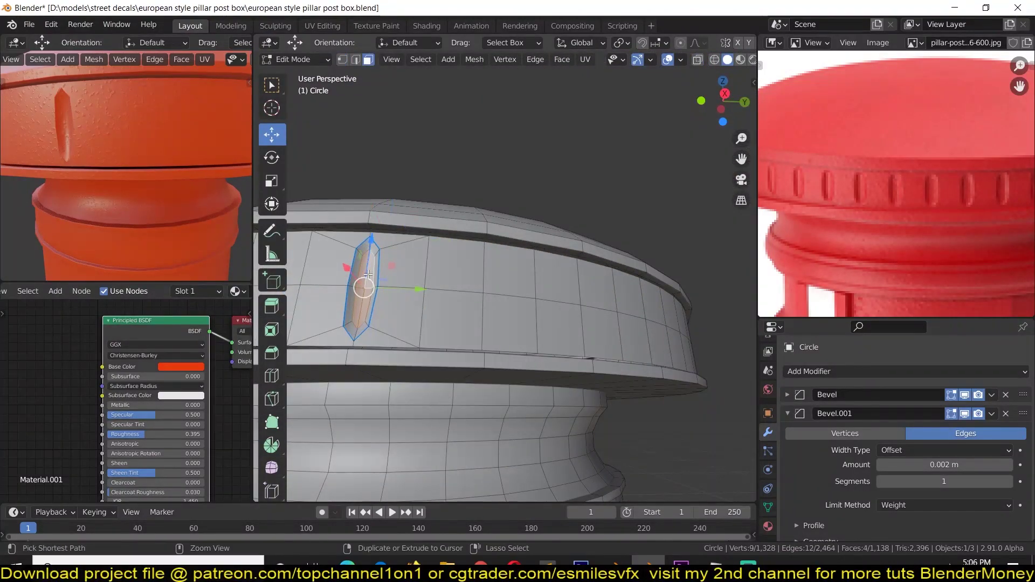
pyautogui.press('ctrl+KP_Add')
pyautogui.hotkey('shift', 'h')
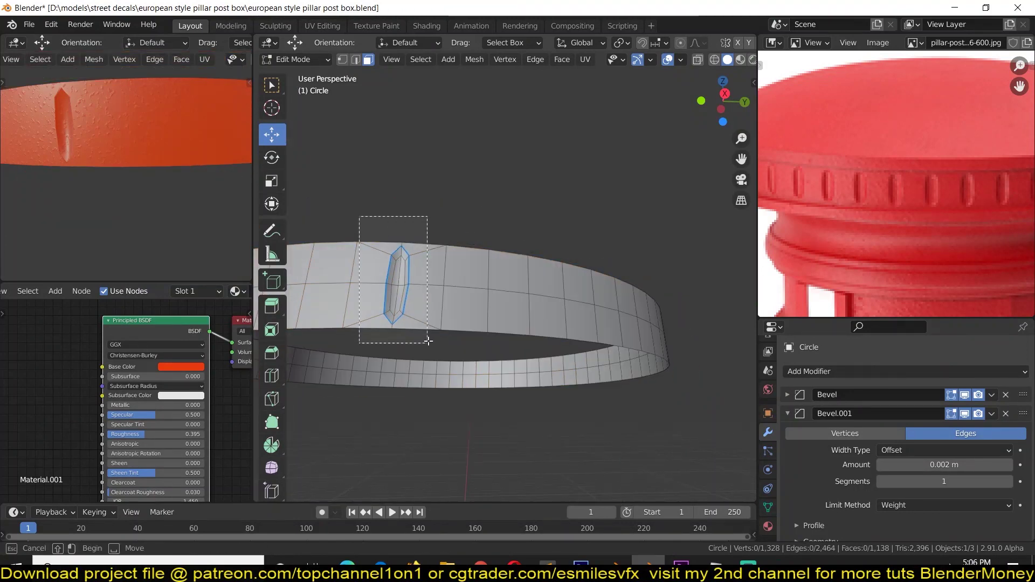
pyautogui.press('KP_Decimal')
pyautogui.click(272, 446)
pyautogui.moveTo(323, 409); pyautogui.dragTo(337, 378)
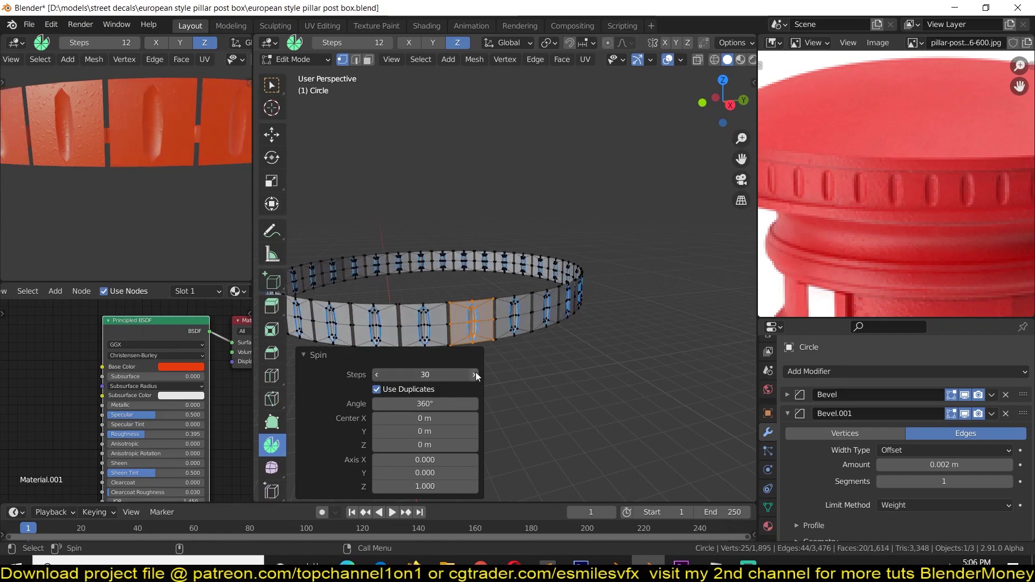
# Step: Reveal all geometry, select the edge ring below the slots and add edges to it
pyautogui.scroll(3, 529, 231)
pyautogui.hotkey('alt', 'h')
pyautogui.scroll(5, 514, 162)
pyautogui.press('2')
pyautogui.hotkey('ctrl', 's')
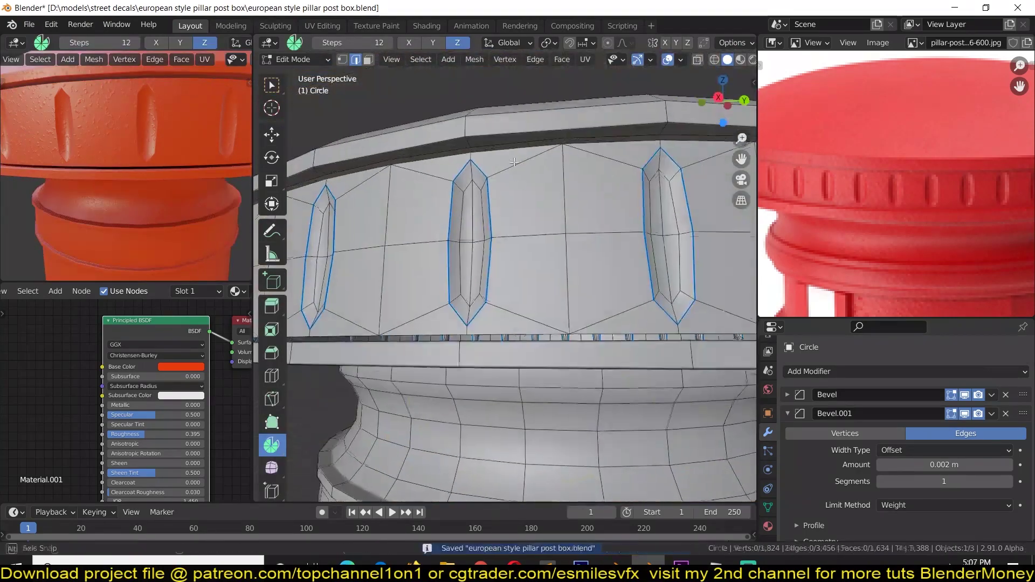
pyautogui.scroll(-4, 514, 141)
pyautogui.hotkey('ctrl', 't')
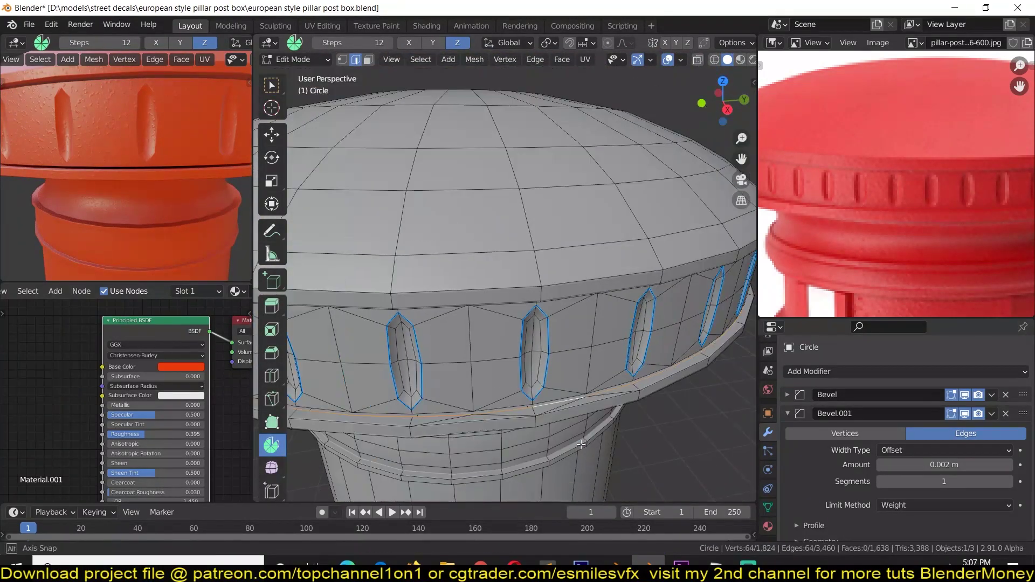
pyautogui.scroll(5, 516, 410)
pyautogui.scroll(-2, 516, 410)
pyautogui.rightClick(416, 225)
pyautogui.click(420, 227)
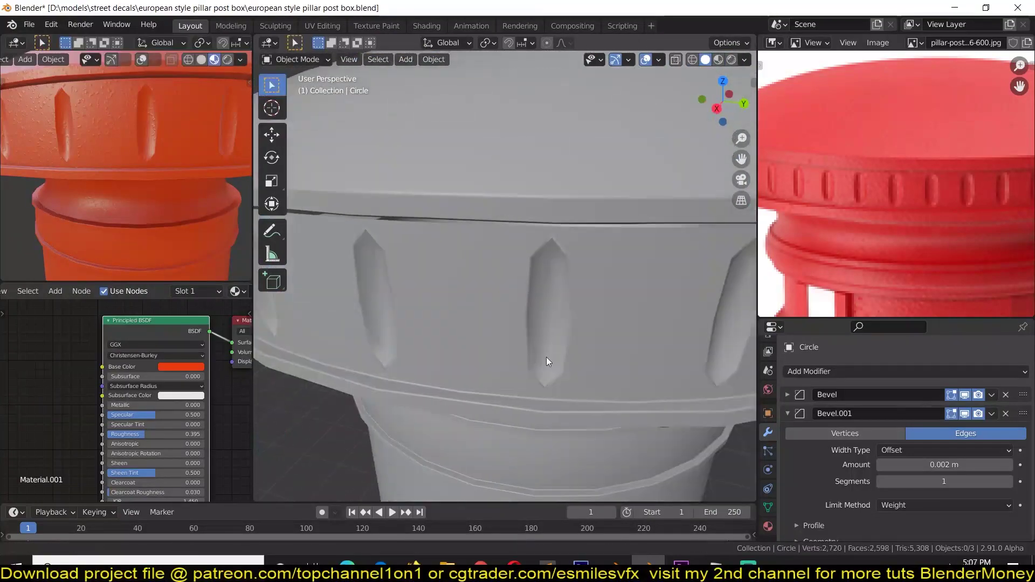
# Step: Select the rim edge loops on either side of the notches for bridging
pyautogui.moveTo(545, 363); pyautogui.dragTo(531, 279, button='middle')
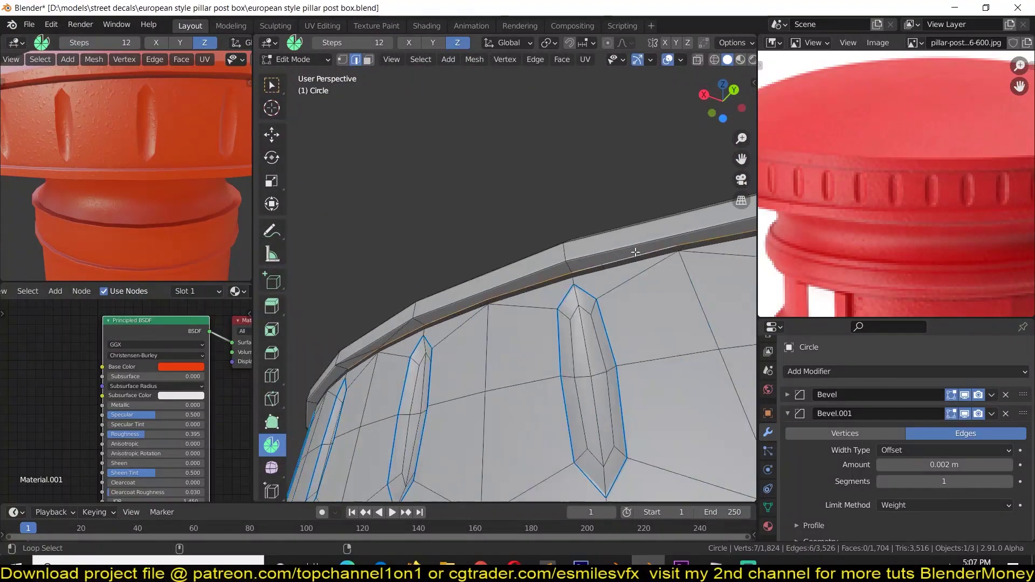
pyautogui.moveTo(610, 263)
pyautogui.mouseDown(button='middle')
pyautogui.moveTo(700, 195)
pyautogui.moveTo(593, 254)
pyautogui.mouseUp(button='middle')
pyautogui.keyDown('alt'); pyautogui.click(700, 196); pyautogui.keyUp('alt')
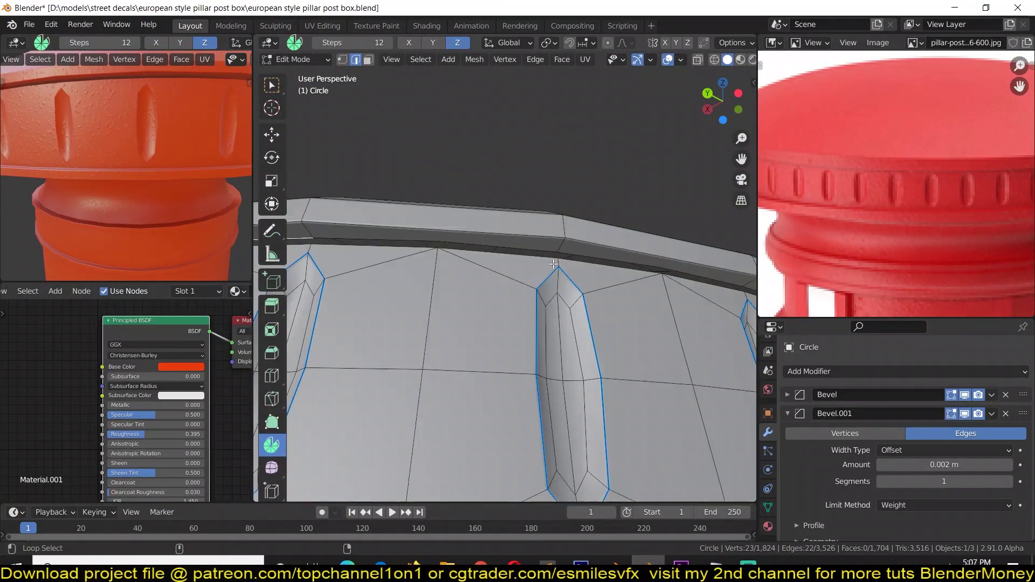
pyautogui.scroll(2, 593, 254)
pyautogui.keyDown('alt'); pyautogui.keyDown('shift'); pyautogui.click(579, 256); pyautogui.keyUp('shift'); pyautogui.keyUp('alt')
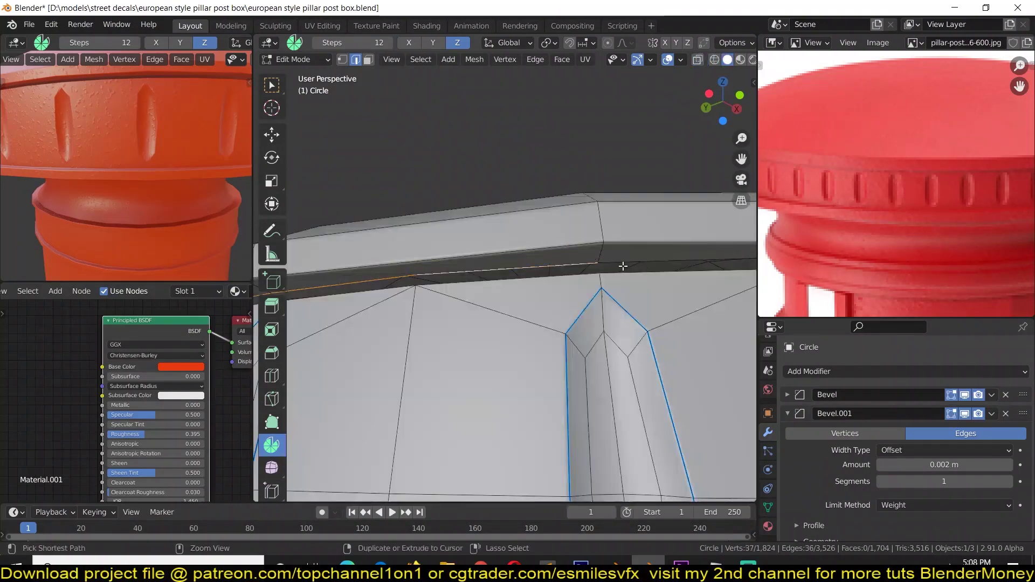
pyautogui.scroll(-2, 474, 243)
pyautogui.moveTo(474, 243)
pyautogui.mouseDown(button='middle')
pyautogui.moveTo(677, 214)
pyautogui.moveTo(598, 193)
pyautogui.mouseUp(button='middle')
pyautogui.keyDown('alt'); pyautogui.keyDown('shift'); pyautogui.click(678, 215); pyautogui.keyUp('shift'); pyautogui.keyUp('alt')
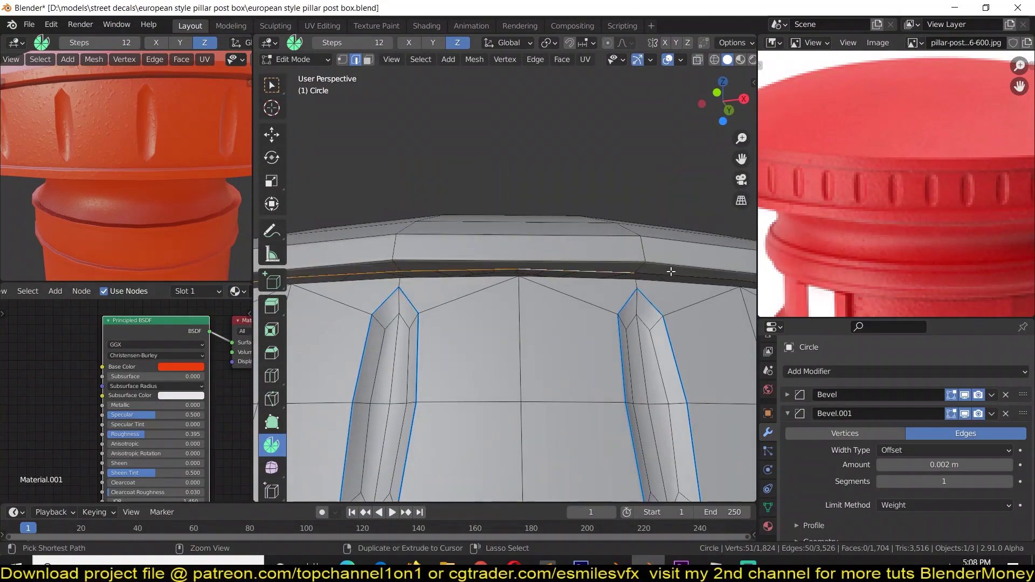
pyautogui.keyDown('alt'); pyautogui.keyDown('shift'); pyautogui.click(597, 193); pyautogui.keyUp('shift'); pyautogui.keyUp('alt')
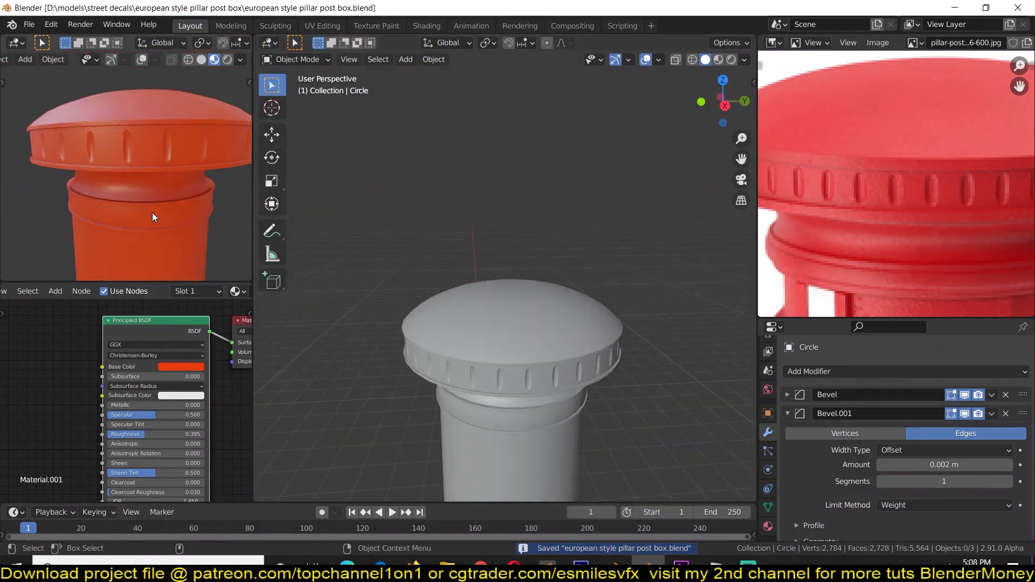
pyautogui.scroll(-3, 120, 185)
pyautogui.scroll(2, 162, 189)
pyautogui.scroll(-2, 844, 189)
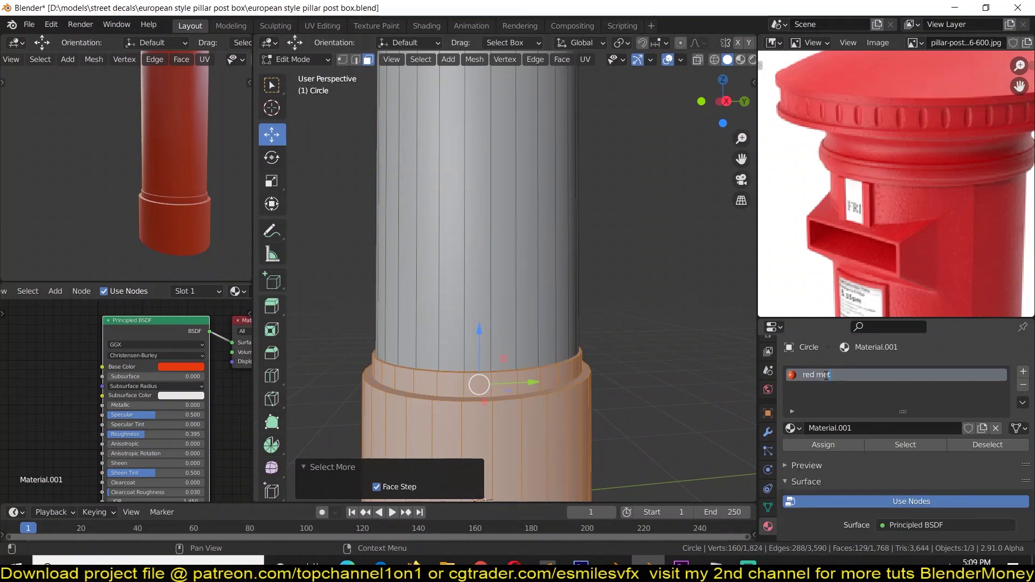
# Step: Add a second material slot with a new material and change its base colour
pyautogui.click(1023, 372)
pyautogui.click(983, 455)
pyautogui.write('black metal')
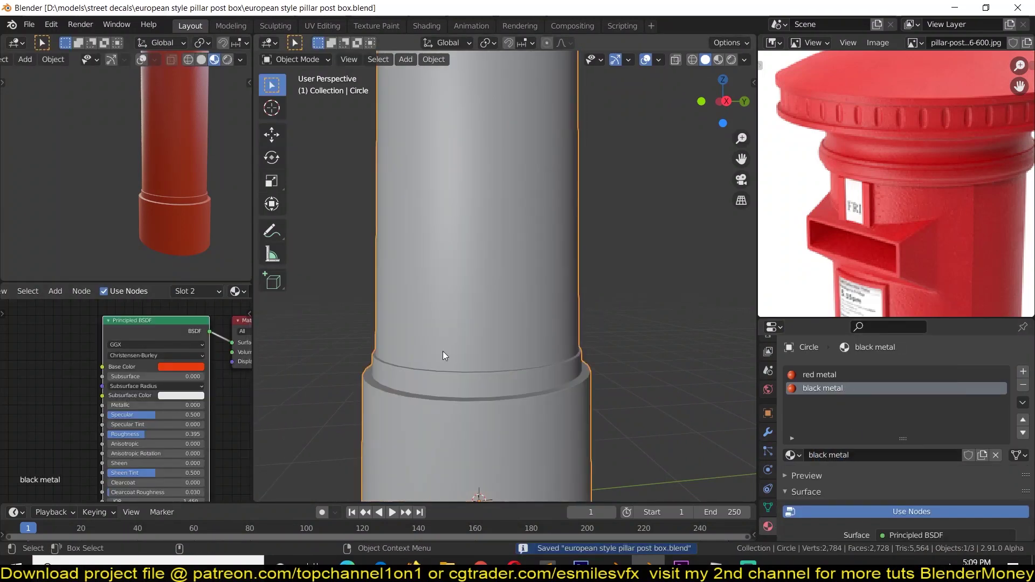
pyautogui.click(183, 367)
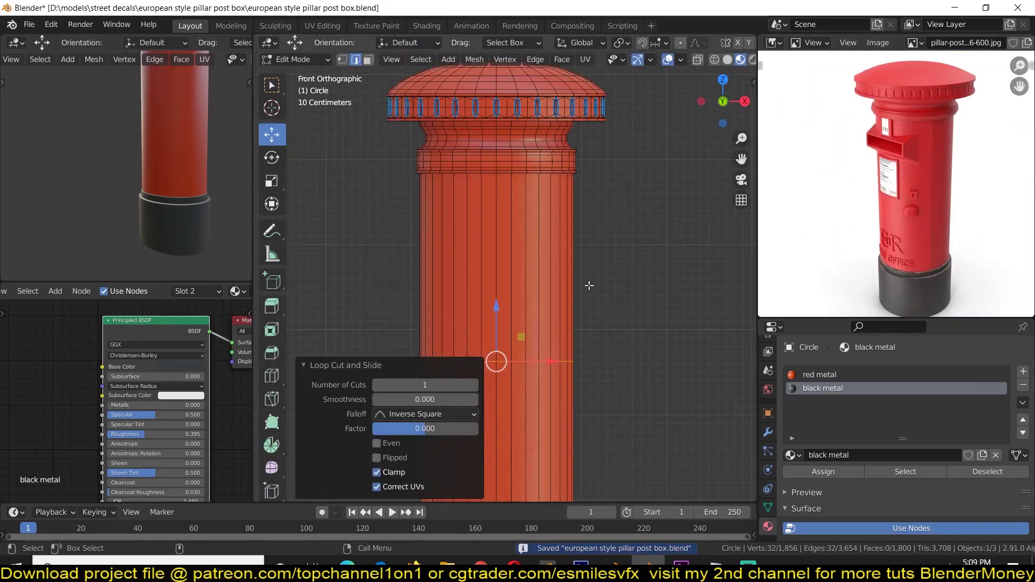
# Step: Inset the front panel faces and push them inward into a recessed panel, then save
pyautogui.moveTo(502, 303); pyautogui.dragTo(573, 363, button='middle')
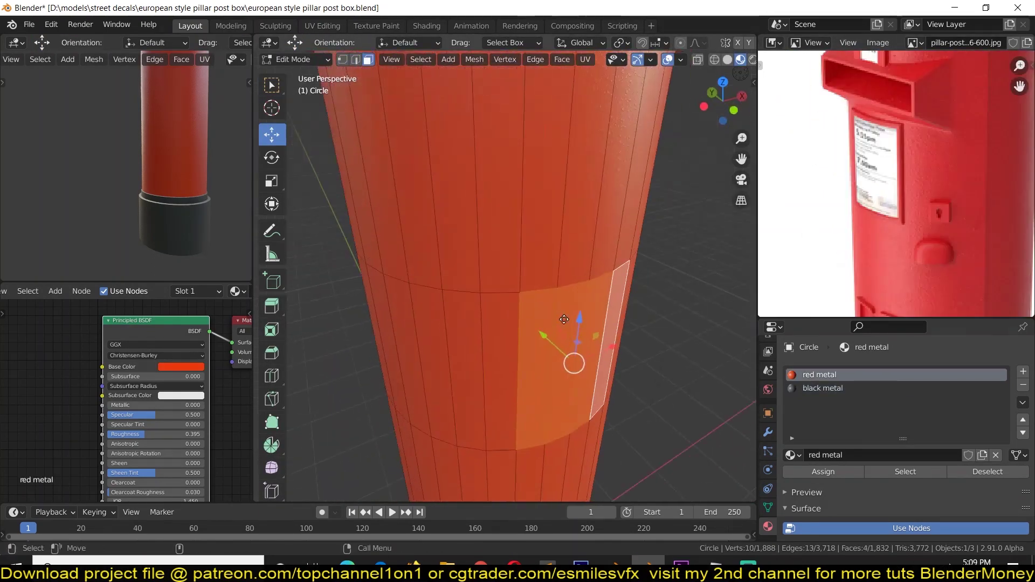
pyautogui.press('e')
pyautogui.click(635, 273)
pyautogui.press('i')
pyautogui.click(571, 346)
pyautogui.hotkey('alt', 's')
pyautogui.click(638, 283)
pyautogui.moveTo(638, 284); pyautogui.dragTo(645, 252, button='middle')
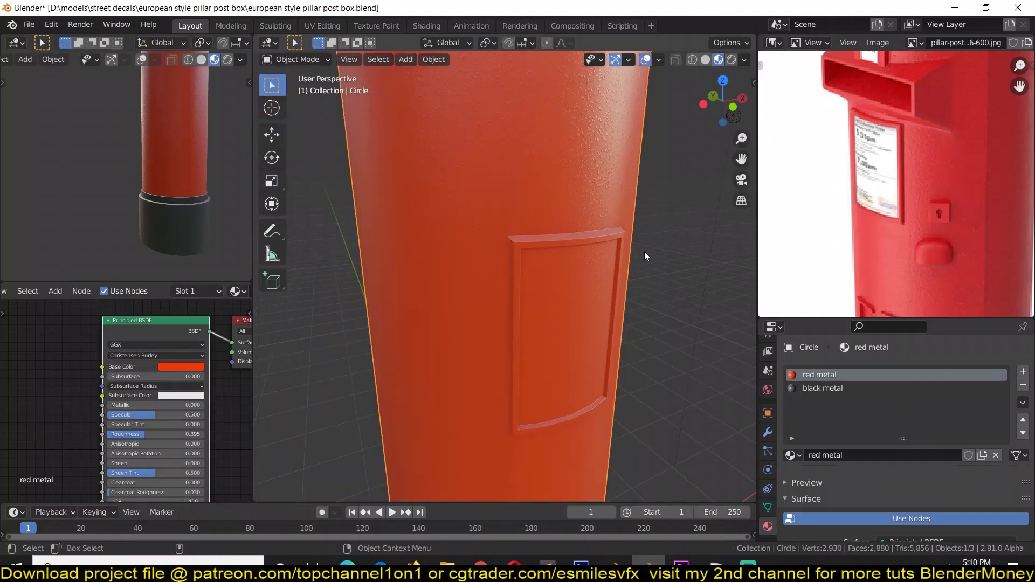
pyautogui.hotkey('ctrl', 's')
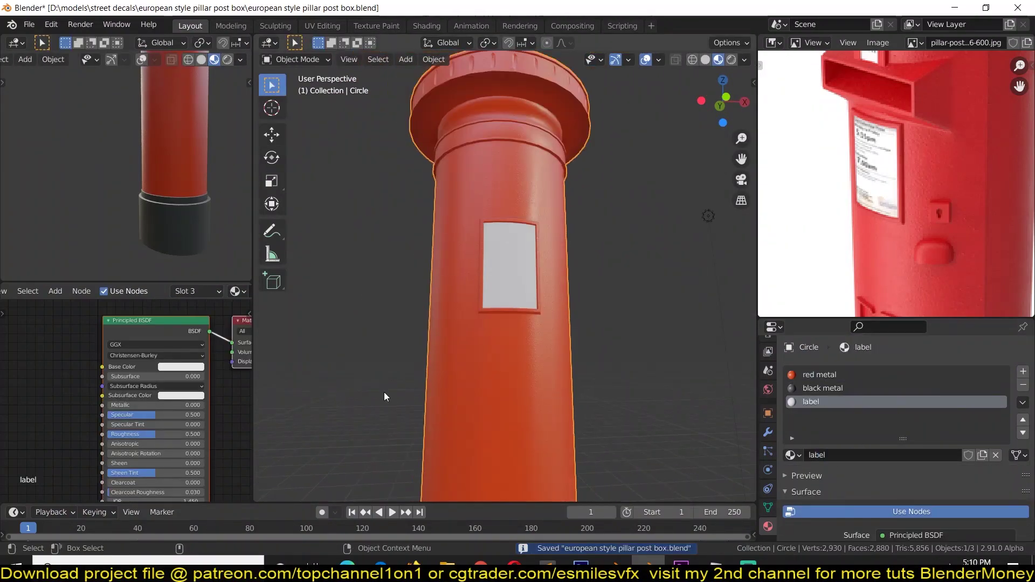
# Step: Add an Image Texture node loaded with blood-bag-label.jpg from the decals folder
pyautogui.click(55, 292)
pyautogui.click(171, 237)
pyautogui.click(97, 382)
pyautogui.click(154, 410)
pyautogui.doubleClick(341, 267)
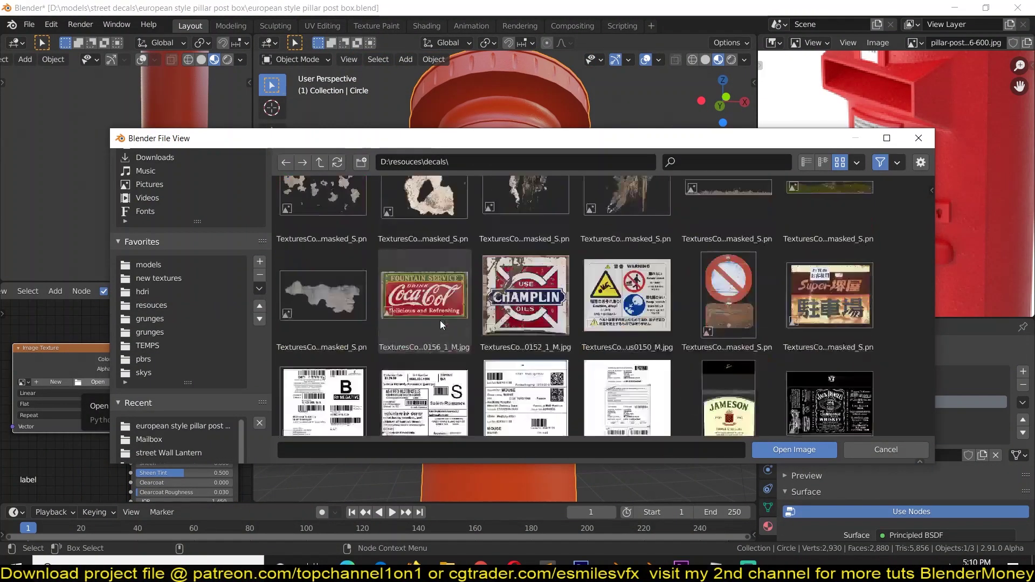
pyautogui.scroll(-5, 440, 320)
pyautogui.doubleClick(470, 315)
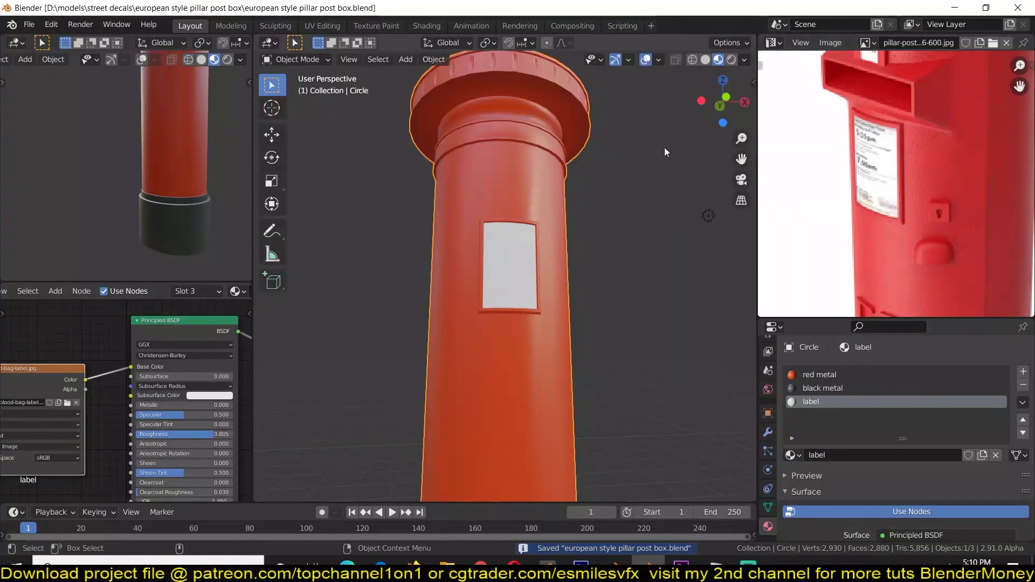
# Step: Unwrap the label panel faces and scale the UVs to fit, then save
pyautogui.press('Tab')
pyautogui.press('u')
pyautogui.click(540, 193)
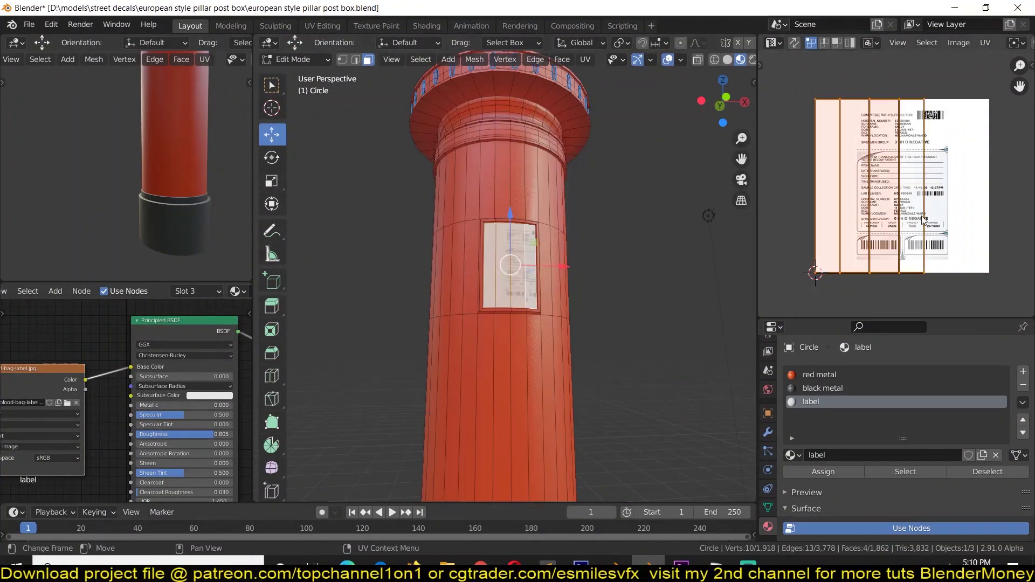
pyautogui.click(901, 243)
pyautogui.press('Tab')
pyautogui.scroll(4, 584, 238)
pyautogui.scroll(-6, 574, 276)
pyautogui.hotkey('ctrl', 's')
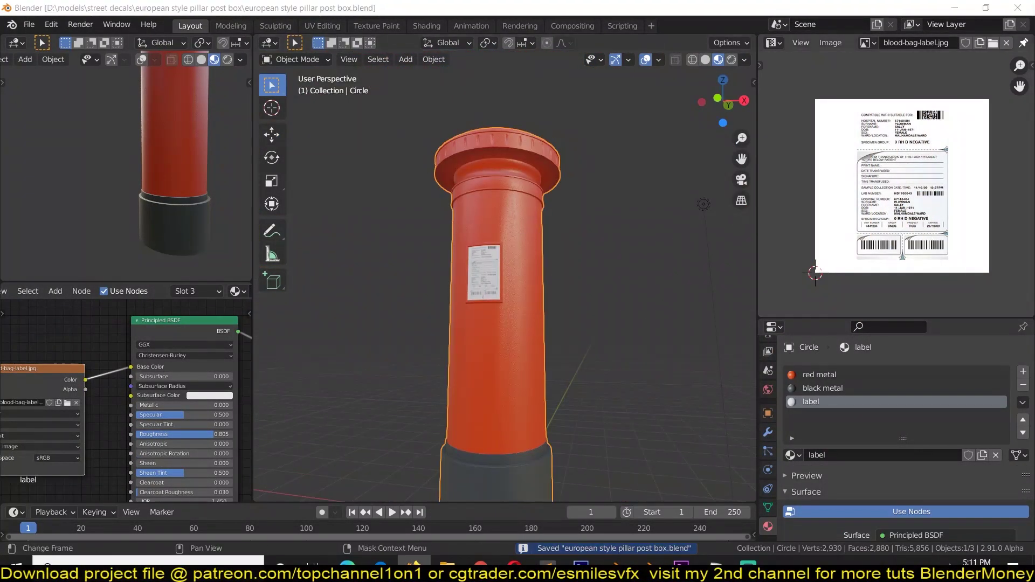
# Step: Add a loop cut across the pillar above the label
pyautogui.scroll(4, 715, 221)
pyautogui.press('Tab')
pyautogui.hotkey('ctrl', 'r')
pyautogui.click(518, 207)
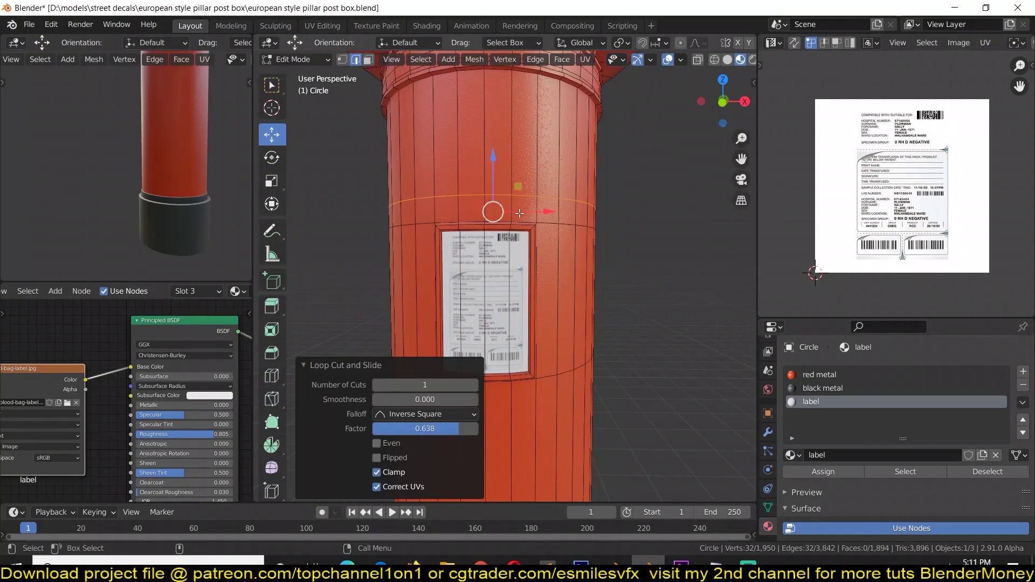
# Step: Show the pillar post reference photo and slide the new loop above the label
pyautogui.click(501, 137)
pyautogui.click(774, 43)
pyautogui.click(346, 107)
pyautogui.click(916, 42)
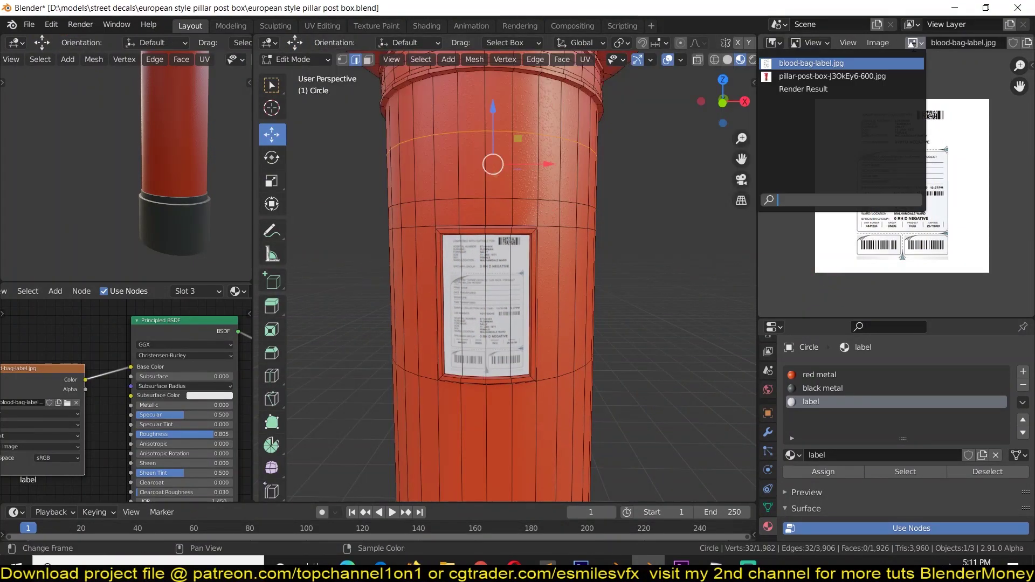
pyautogui.click(862, 70)
pyautogui.press('2')
pyautogui.moveTo(459, 169); pyautogui.dragTo(510, 196, button='middle')
pyautogui.keyDown('alt'); pyautogui.click(510, 195); pyautogui.keyUp('alt')
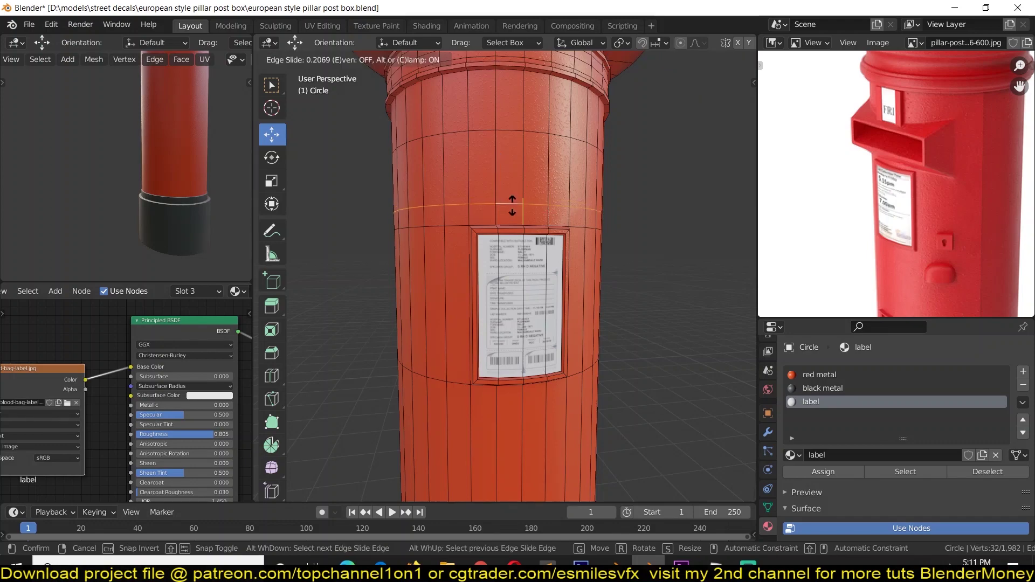
pyautogui.click(513, 205)
# Step: Separate a face band of the pillar into its own object and view it from the front
pyautogui.press('3')
pyautogui.click(429, 159)
pyautogui.keyDown('ctrl'); pyautogui.click(572, 160); pyautogui.keyUp('ctrl')
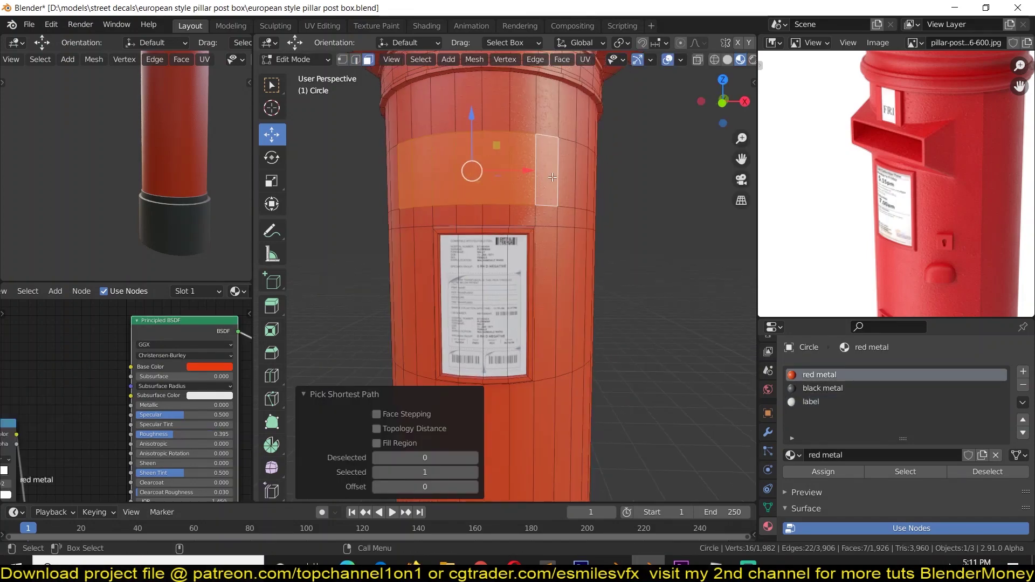
pyautogui.moveTo(572, 159); pyautogui.dragTo(516, 171, button='middle')
pyautogui.press('p')
pyautogui.click(516, 178)
pyautogui.press('Tab')
pyautogui.press('Tab')
pyautogui.press('KP_1')
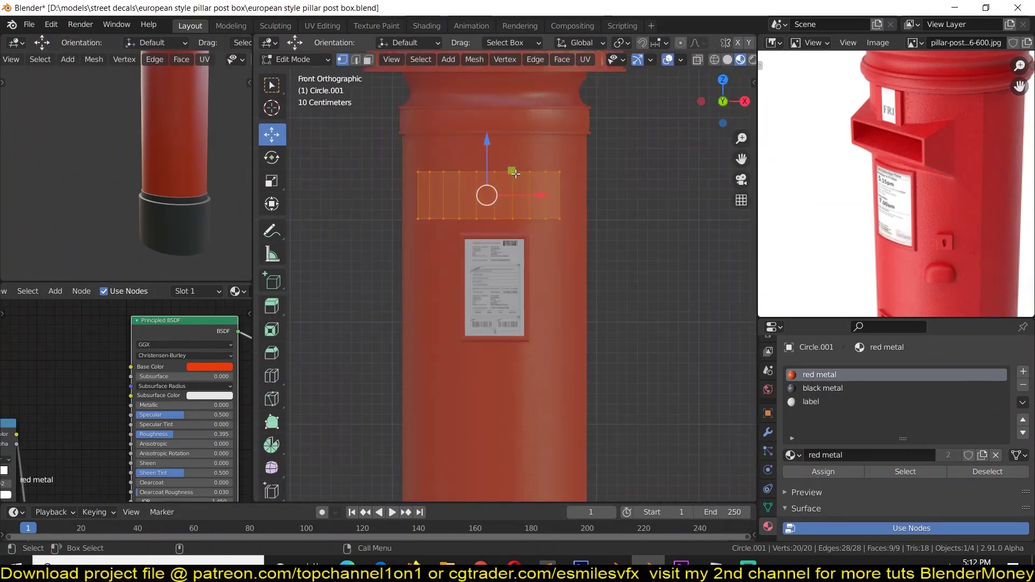
pyautogui.press('1')
pyautogui.keyDown('ctrl'); pyautogui.click(491, 145); pyautogui.keyUp('ctrl')
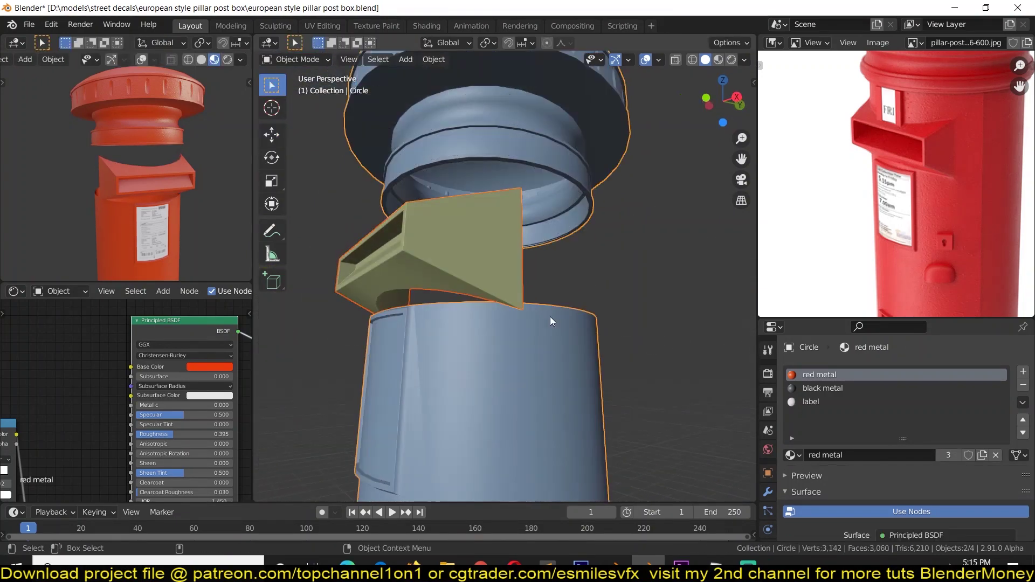
# Step: Select the hood rim and matching pillar edges, lowering a vertex along Z to meet the hood
pyautogui.moveTo(531, 296)
pyautogui.mouseDown(button='middle')
pyautogui.moveTo(583, 286)
pyautogui.moveTo(426, 177)
pyautogui.moveTo(434, 276)
pyautogui.mouseUp(button='middle')
pyautogui.scroll(3, 583, 286)
pyautogui.click(560, 271)
pyautogui.keyDown('ctrl'); pyautogui.click(636, 291); pyautogui.keyUp('ctrl')
pyautogui.scroll(-3, 426, 177)
pyautogui.press('1')
pyautogui.click(433, 276)
pyautogui.press('g')
pyautogui.press('z')
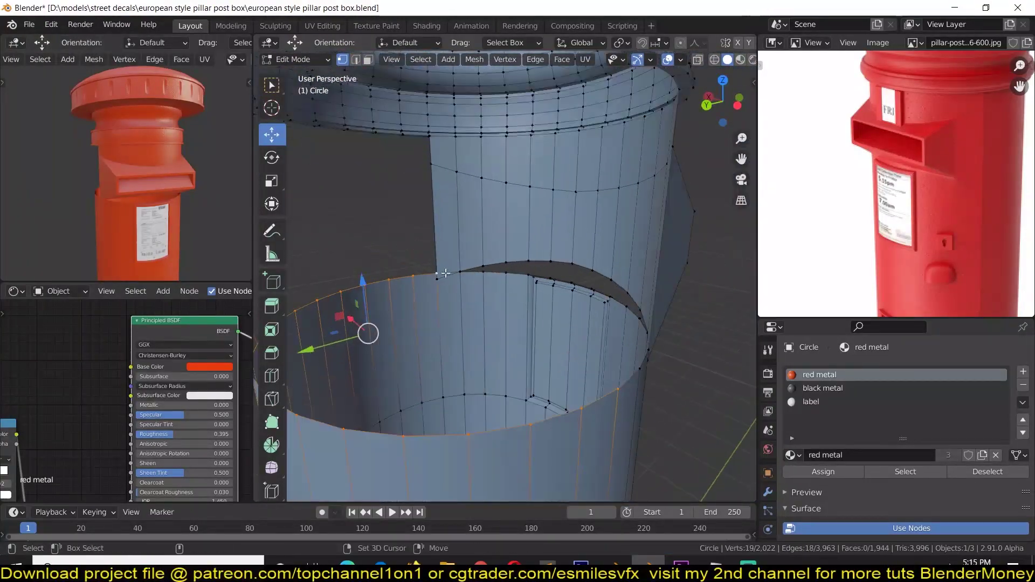
pyautogui.moveTo(445, 382); pyautogui.dragTo(473, 292, button='middle')
pyautogui.scroll(-3, 474, 292)
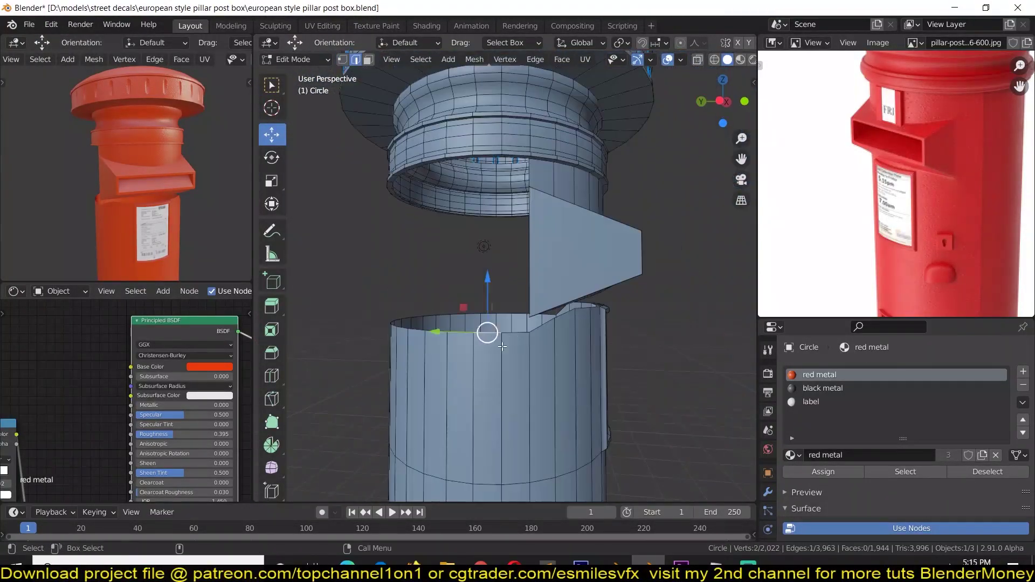
# Step: Bridge the hood's top edge ring to the pillar ring and save
pyautogui.moveTo(486, 345); pyautogui.dragTo(584, 326, button='middle')
pyautogui.press('2')
pyautogui.click(464, 107)
pyautogui.keyDown('ctrl'); pyautogui.click(539, 111); pyautogui.keyUp('ctrl')
pyautogui.hotkey('ctrl', 's')
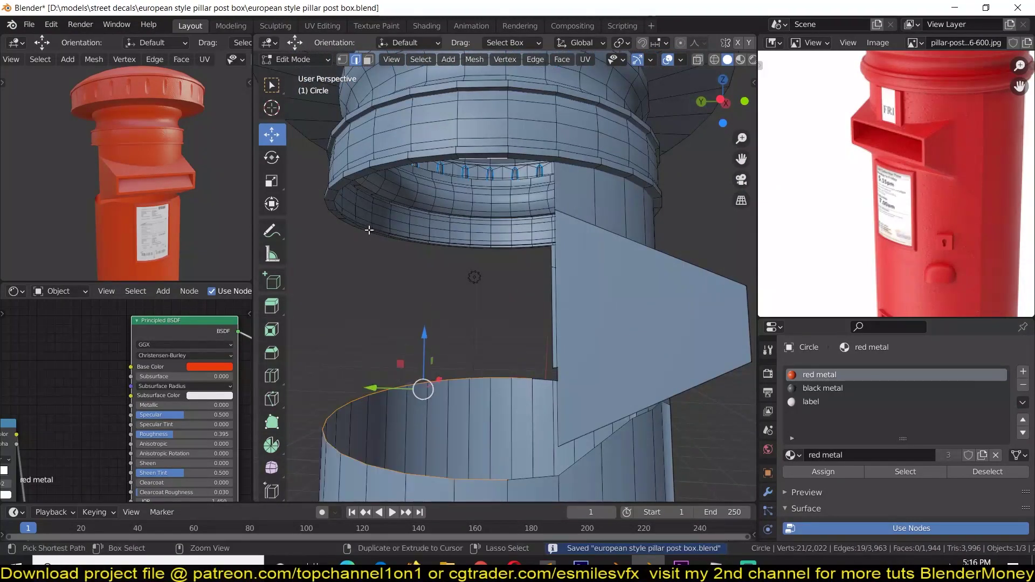
pyautogui.moveTo(369, 230); pyautogui.dragTo(388, 253, button='middle')
pyautogui.press('Tab')
pyautogui.press('Tab')
# Step: Add a loop cut across the hood and fill the gap under the slot
pyautogui.hotkey('ctrl', 'r')
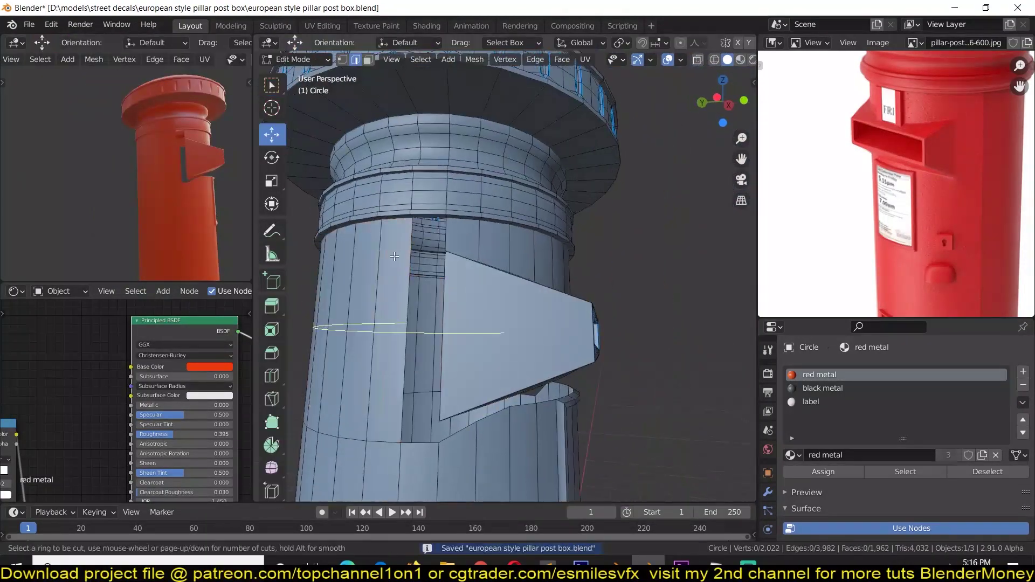
pyautogui.click(394, 257)
pyautogui.scroll(3, 324, 293)
pyautogui.click(439, 180)
pyautogui.moveTo(439, 180)
pyautogui.mouseDown(button='middle')
pyautogui.moveTo(346, 370)
pyautogui.moveTo(446, 378)
pyautogui.moveTo(347, 335)
pyautogui.moveTo(534, 294)
pyautogui.mouseUp(button='middle')
pyautogui.keyDown('ctrl'); pyautogui.click(347, 336); pyautogui.keyUp('ctrl')
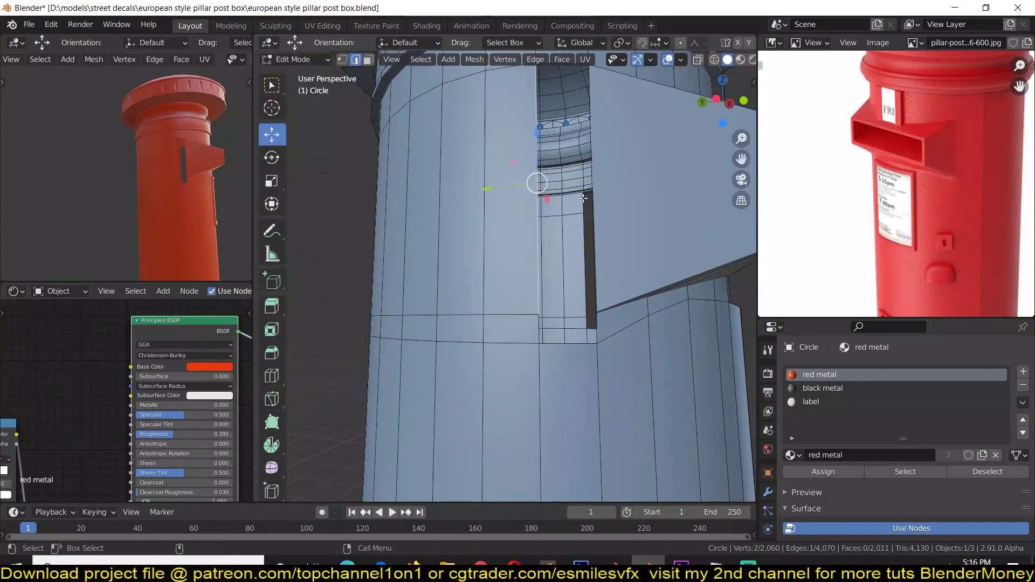
pyautogui.moveTo(650, 310)
pyautogui.mouseDown(button='middle')
pyautogui.moveTo(536, 273)
pyautogui.moveTo(720, 239)
pyautogui.moveTo(680, 223)
pyautogui.moveTo(593, 215)
pyautogui.moveTo(590, 225)
pyautogui.moveTo(561, 201)
pyautogui.moveTo(571, 166)
pyautogui.moveTo(532, 226)
pyautogui.moveTo(529, 267)
pyautogui.mouseUp(button='middle')
pyautogui.press('Tab')
pyautogui.press('Tab')
pyautogui.press('Tab')
# Step: Join and merge two vertices under the slot, then save
pyautogui.hotkey('alt', 'a')
pyautogui.scroll(3, 681, 224)
pyautogui.press('1')
pyautogui.click(554, 208)
pyautogui.keyDown('shift'); pyautogui.click(671, 214); pyautogui.keyUp('shift')
pyautogui.press('j')
pyautogui.hotkey('ctrl', 's')
pyautogui.press('2')
# Step: Select two hood-corner vertices, check the hood from several angles, and save in Object Mode
pyautogui.scroll(3, 473, 317)
pyautogui.press('1')
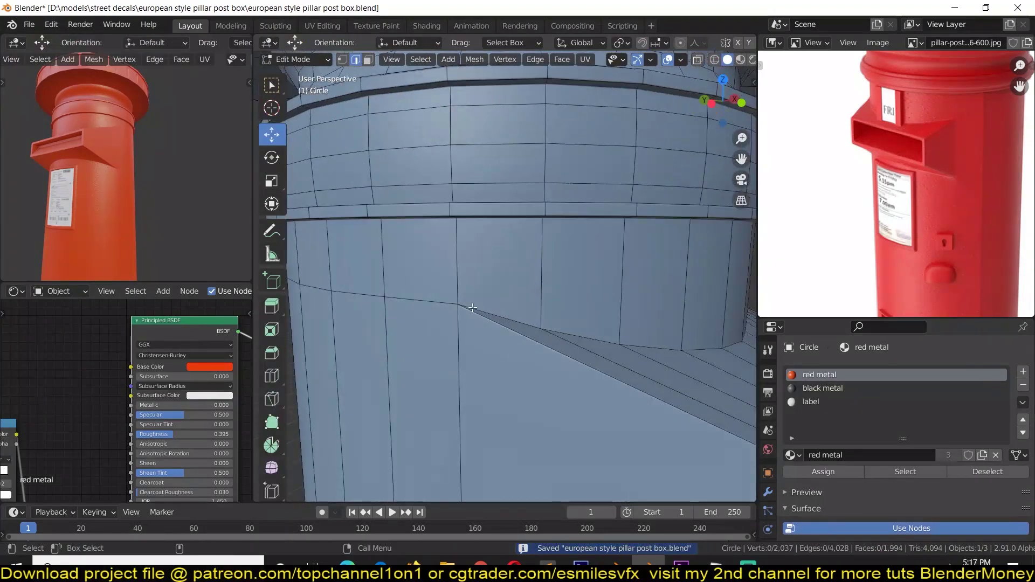
pyautogui.click(403, 159)
pyautogui.keyDown('shift'); pyautogui.click(477, 233); pyautogui.keyUp('shift')
pyautogui.moveTo(472, 202)
pyautogui.mouseDown(button='middle')
pyautogui.moveTo(464, 226)
pyautogui.moveTo(512, 278)
pyautogui.moveTo(513, 252)
pyautogui.moveTo(493, 281)
pyautogui.mouseUp(button='middle')
pyautogui.press('Tab')
pyautogui.hotkey('ctrl', 's')
pyautogui.press('Tab')
# Step: Add a loop cut running along the mail slot hood on the pillar
pyautogui.press('Tab')
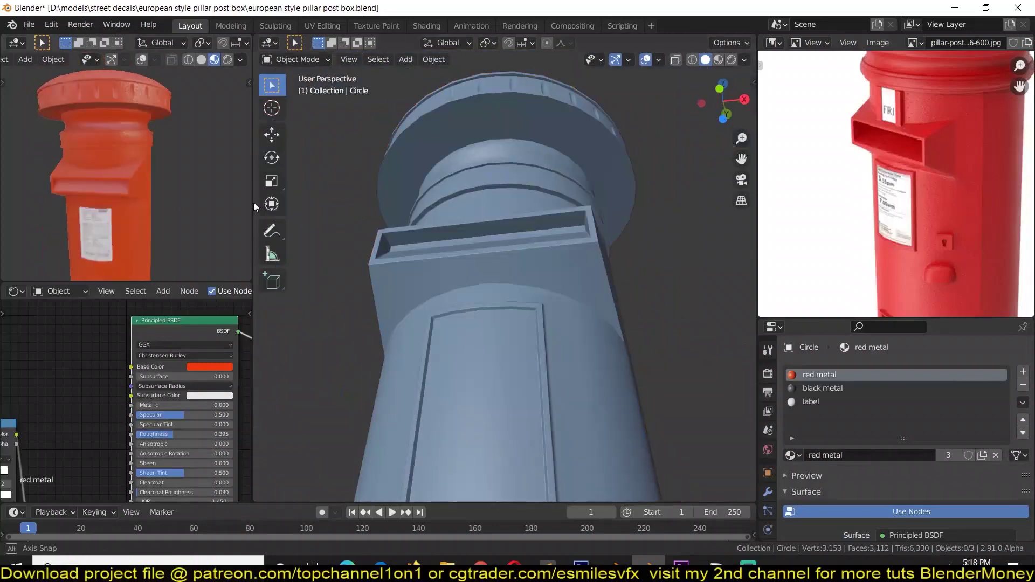
pyautogui.scroll(-4, 493, 281)
pyautogui.click(489, 210)
pyautogui.scroll(3, 545, 278)
pyautogui.press('Tab')
pyautogui.hotkey('ctrl', 'r')
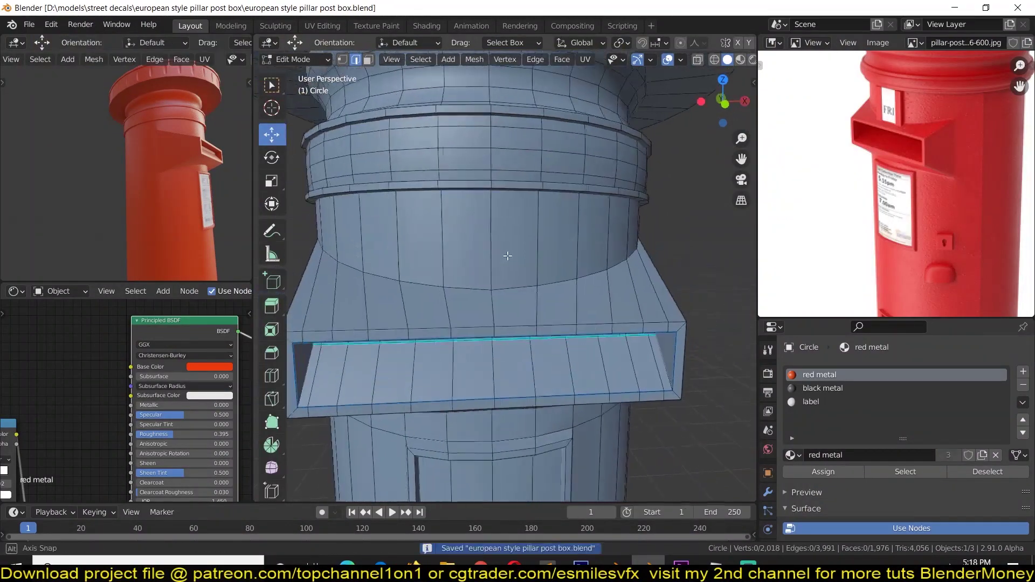
pyautogui.click(539, 272)
pyautogui.scroll(3, 505, 319)
pyautogui.click(488, 273)
# Step: Bridge the selected slot faces to open the slot through the hood
pyautogui.press('KP_1')
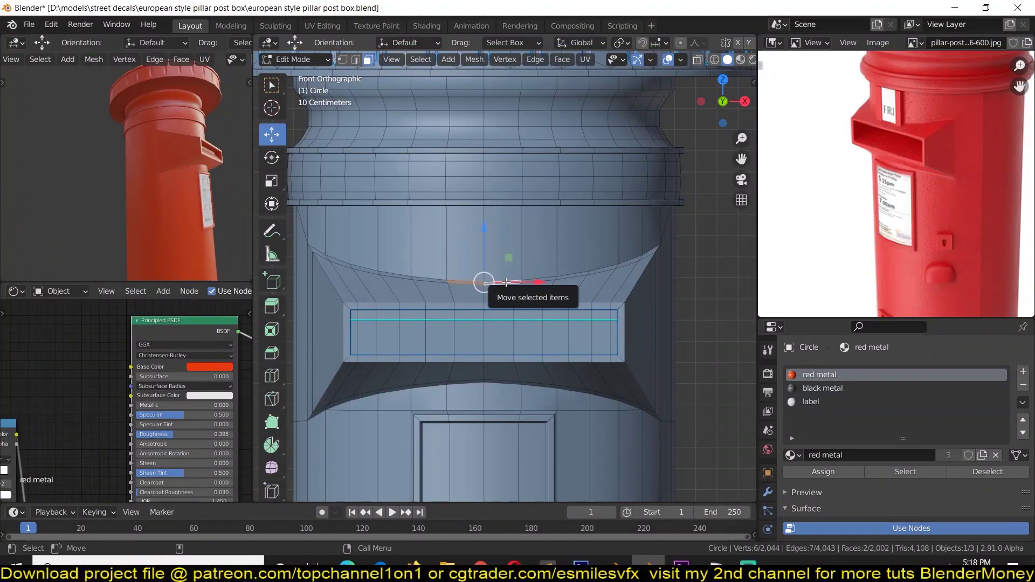
pyautogui.moveTo(507, 281)
pyautogui.mouseDown(button='middle')
pyautogui.moveTo(480, 318)
pyautogui.moveTo(507, 282)
pyautogui.moveTo(506, 213)
pyautogui.mouseUp(button='middle')
pyautogui.press('z')
# Step: In front wireframe view, adjust the hood's flare vertices where it meets the pillar
pyautogui.press('KP_1')
pyautogui.press('z')
pyautogui.click(370, 206)
pyautogui.click(406, 377)
pyautogui.press('g')
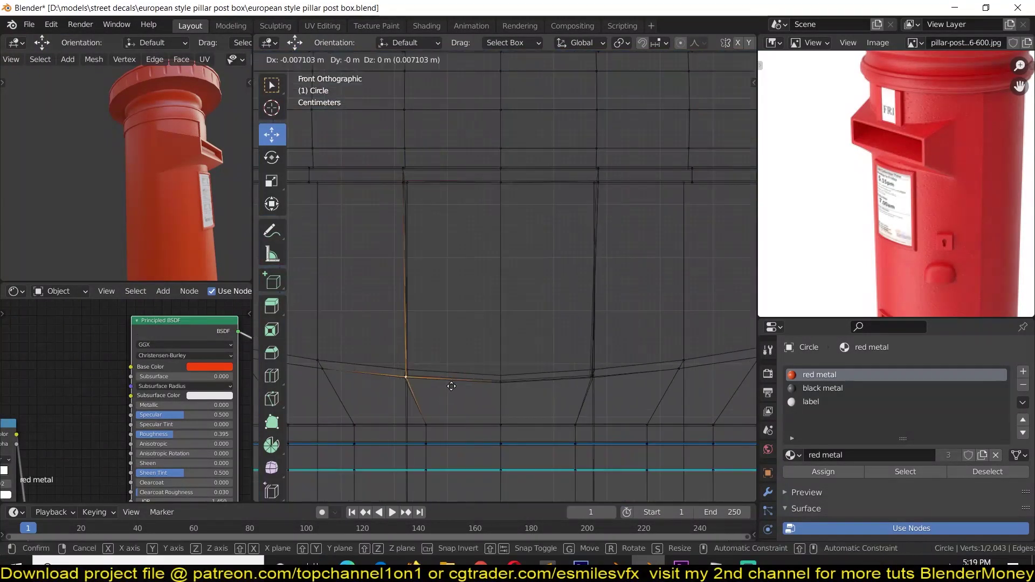
pyautogui.click(601, 258)
pyautogui.press('Tab')
pyautogui.hotkey('shift', 'z')
# Step: Inspect the finished hood, save the file, and return to mesh editing
pyautogui.moveTo(594, 291); pyautogui.dragTo(613, 299, button='middle')
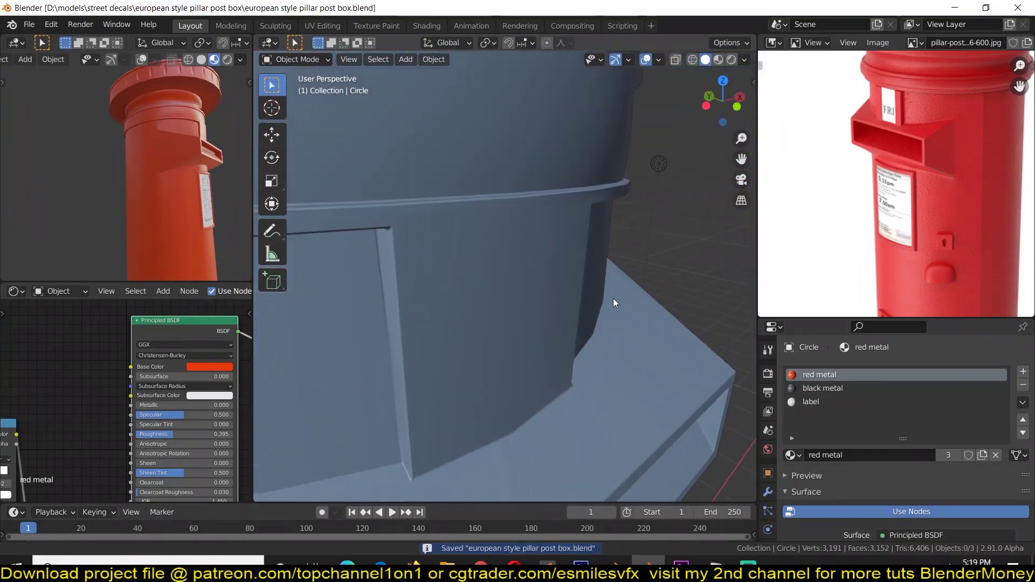
pyautogui.press('Tab')
pyautogui.press('Tab')
pyautogui.scroll(-2, 490, 240)
pyautogui.press('Tab')
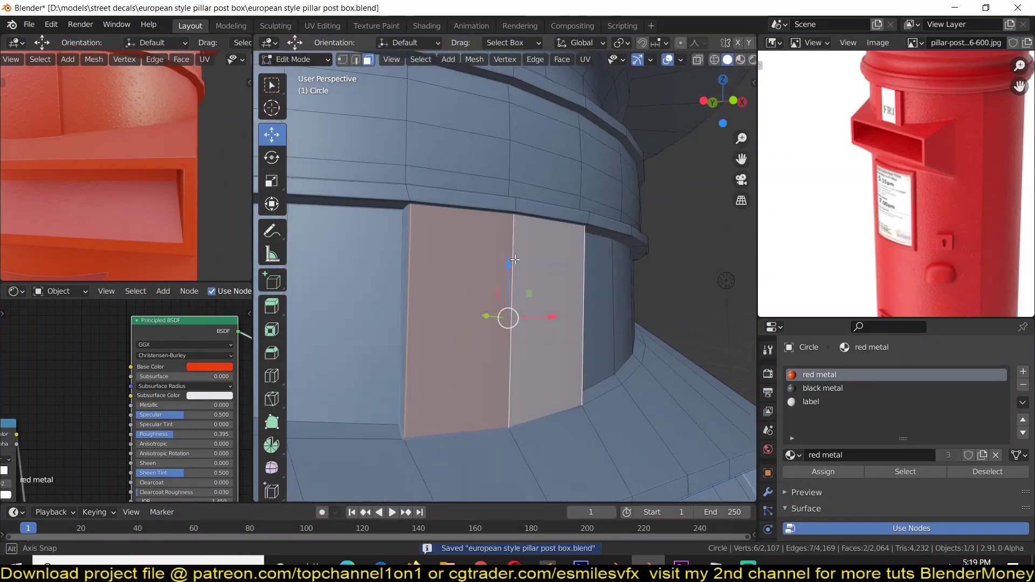
# Step: Inset the two faces above the slot and push the panel slightly inward
pyautogui.moveTo(515, 262); pyautogui.dragTo(588, 296, button='middle')
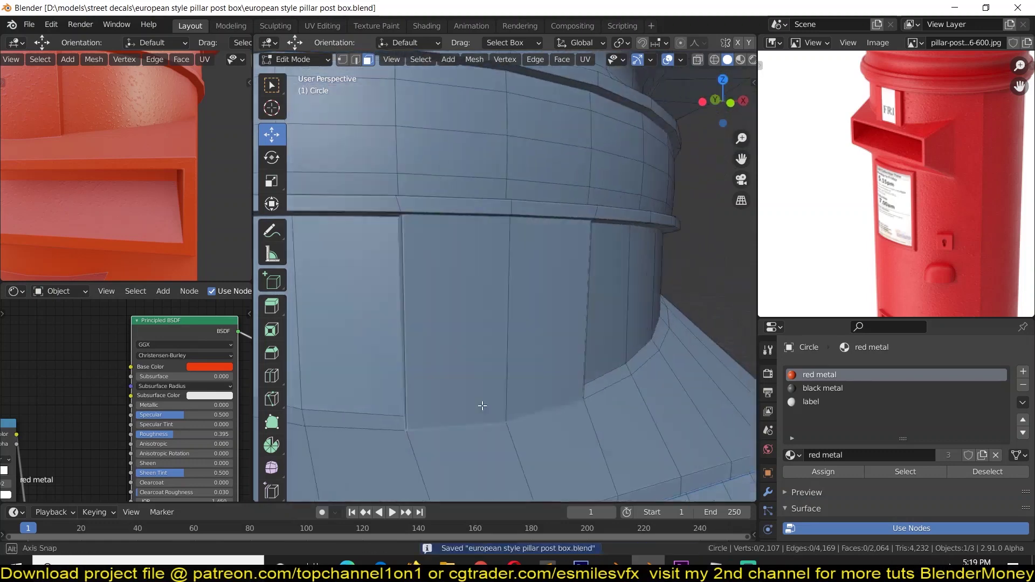
pyautogui.click(565, 322)
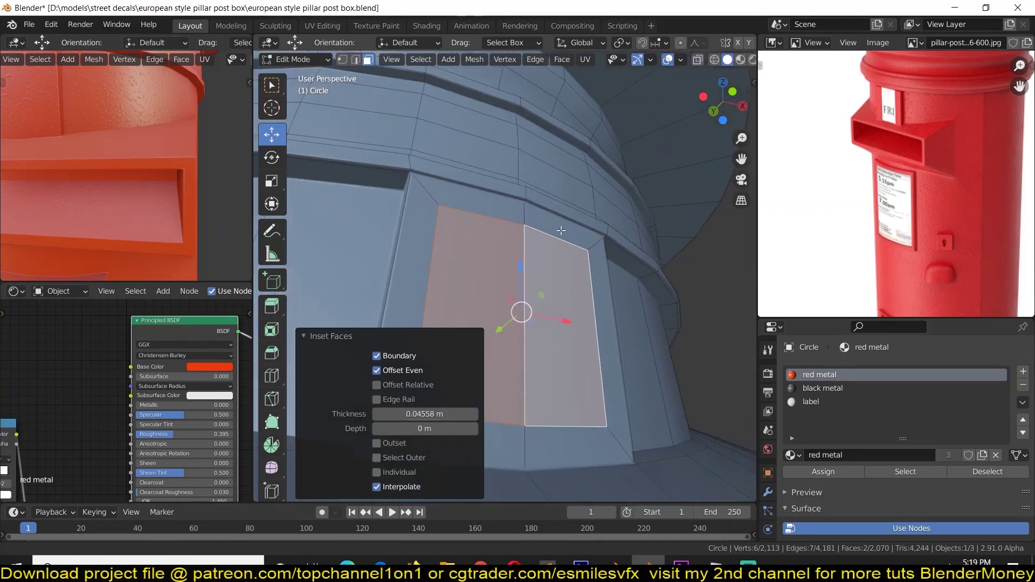
pyautogui.press('g')
pyautogui.press('3')
pyautogui.moveTo(571, 274)
pyautogui.mouseDown(button='middle')
pyautogui.moveTo(549, 370)
pyautogui.moveTo(523, 347)
pyautogui.mouseUp(button='middle')
pyautogui.press('Escape')
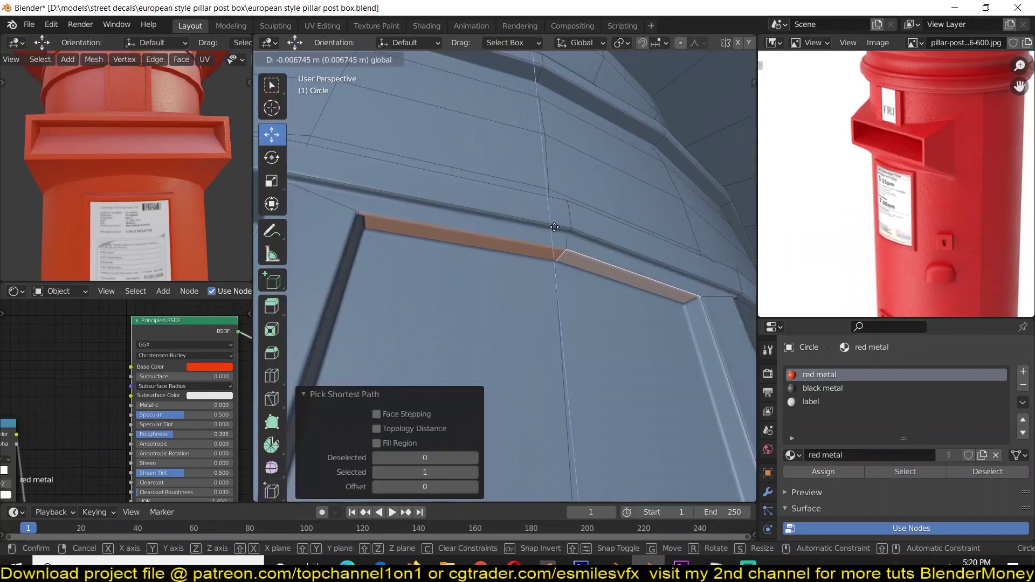
pyautogui.hotkey('ctrl', 'z')
pyautogui.hotkey('ctrl', 's')
# Step: In the UV Editor, assign the label material to the panel and unwrap it
pyautogui.click(915, 43)
pyautogui.click(852, 74)
pyautogui.click(775, 42)
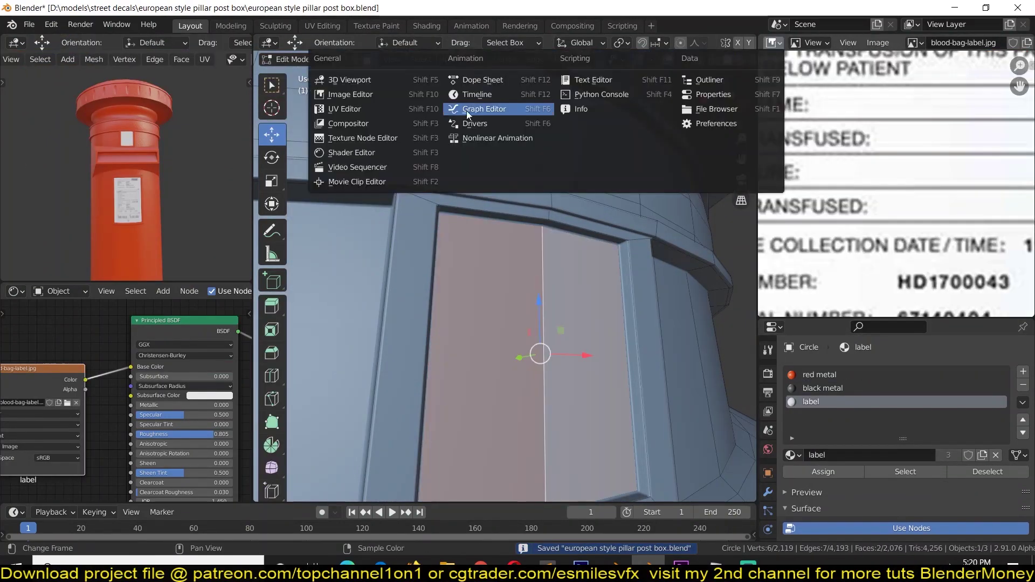
pyautogui.click(345, 99)
pyautogui.press('u')
pyautogui.press('Return')
# Step: Scale and move the panel's UVs onto the 'RH' letters, then save
pyautogui.scroll(3, 917, 219)
pyautogui.press('s')
pyautogui.click(919, 211)
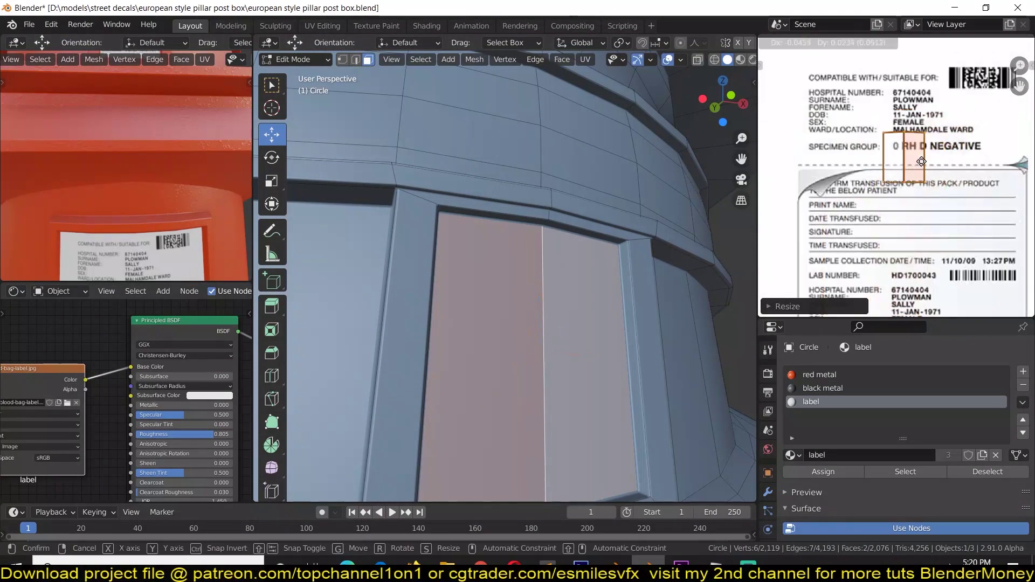
pyautogui.press('g')
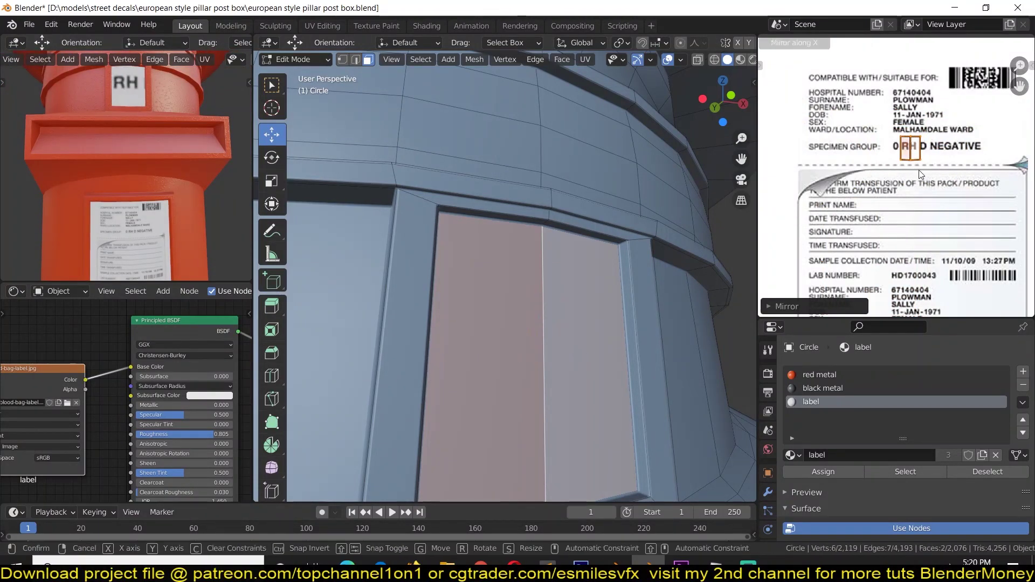
pyautogui.scroll(-3, 930, 174)
pyautogui.scroll(4, 916, 226)
pyautogui.press('Tab')
pyautogui.press('Tab')
pyautogui.scroll(-5, 5, 141)
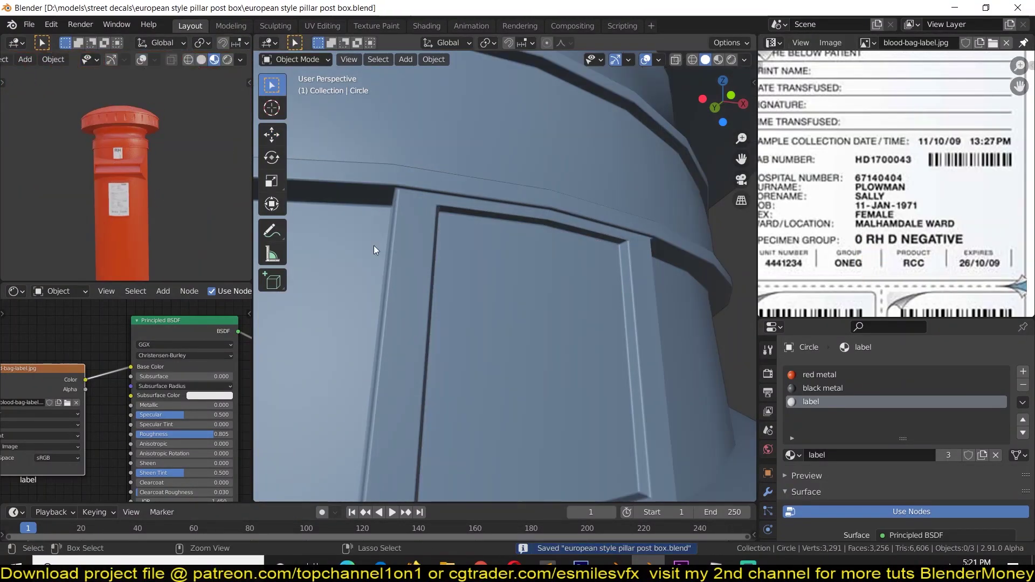
pyautogui.scroll(-4, 435, 203)
pyautogui.hotkey('ctrl', 's')
# Step: Add two loop cuts around the lower pillar body from the front view
pyautogui.press('KP_1')
pyautogui.scroll(4, 491, 240)
pyautogui.hotkey('ctrl', 'r')
pyautogui.click(490, 240)
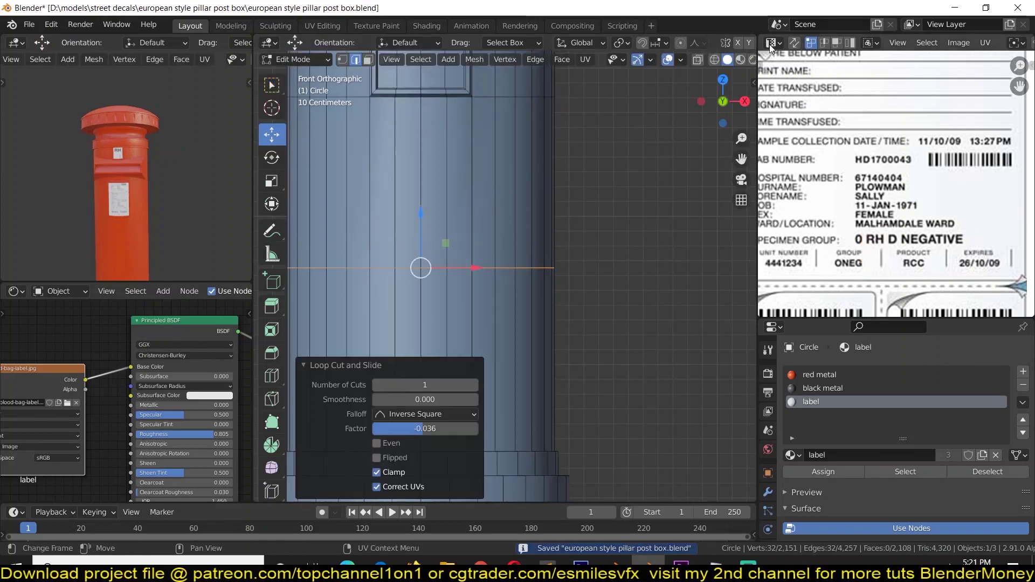
pyautogui.scroll(-2, 497, 227)
pyautogui.click(503, 215)
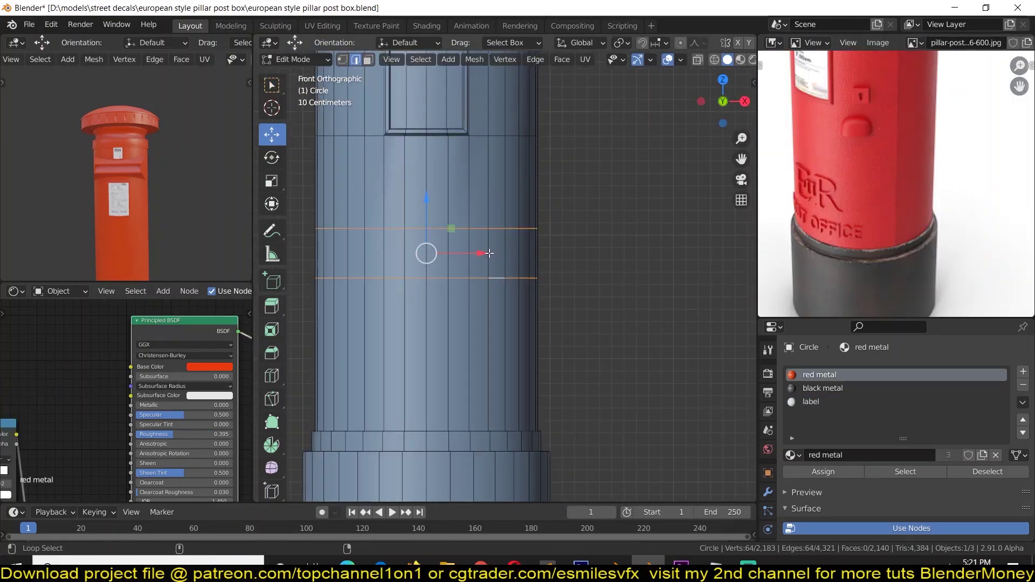
# Step: Duplicate three front faces, extrude them, isolate the piece, and bevel its top corners
pyautogui.press('3')
pyautogui.moveTo(506, 200)
pyautogui.mouseDown(button='middle')
pyautogui.moveTo(488, 216)
pyautogui.moveTo(535, 230)
pyautogui.mouseUp(button='middle')
pyautogui.click(485, 209)
pyautogui.hotkey('shift', 'd')
pyautogui.press('Escape')
pyautogui.hotkey('alt', 'e')
pyautogui.hotkey('shift', 'h')
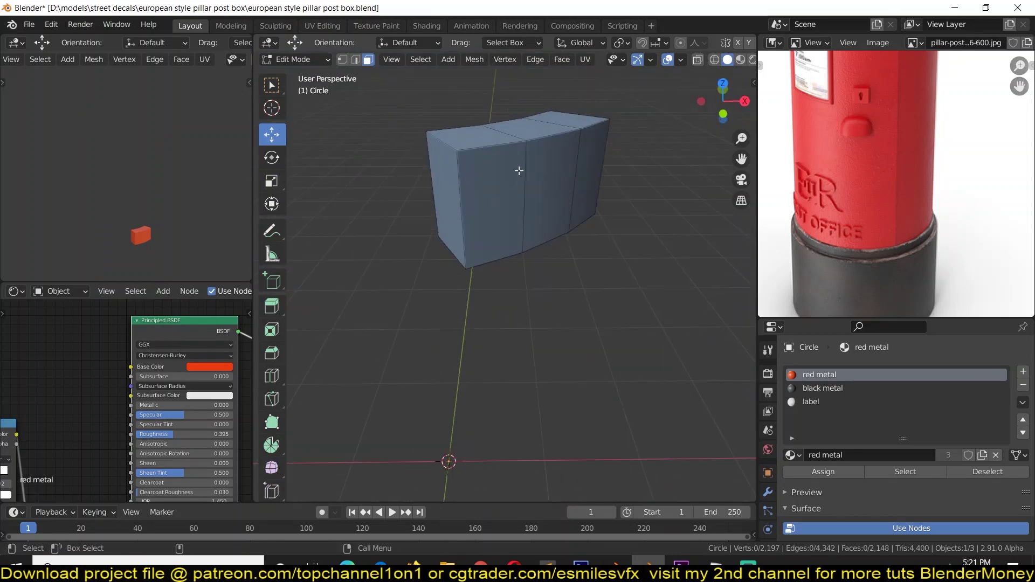
pyautogui.click(605, 280)
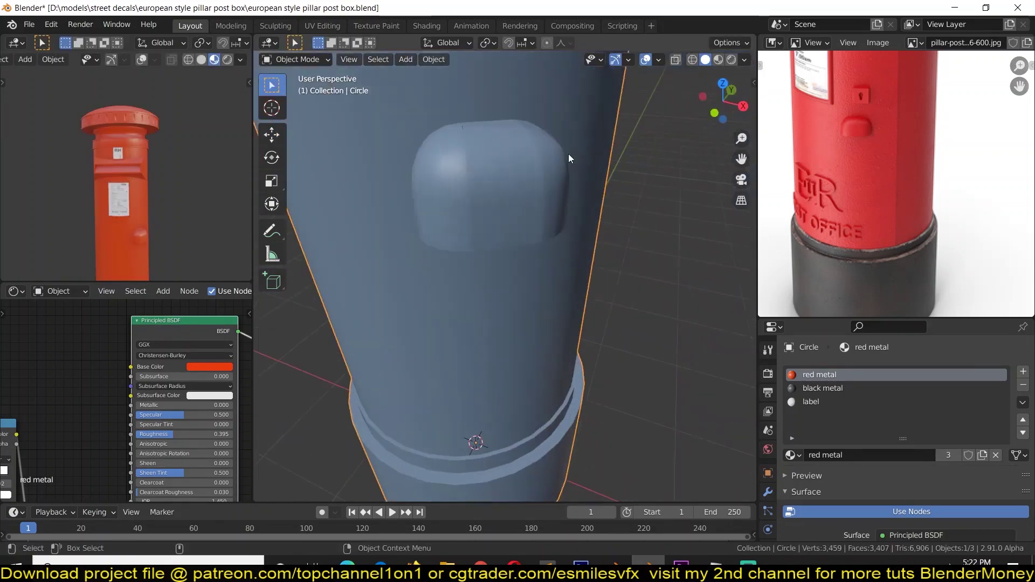
# Step: Extrude the pocket's bottom face in place and scale it vertically
pyautogui.scroll(3, 600, 212)
pyautogui.hotkey('ctrl', 's')
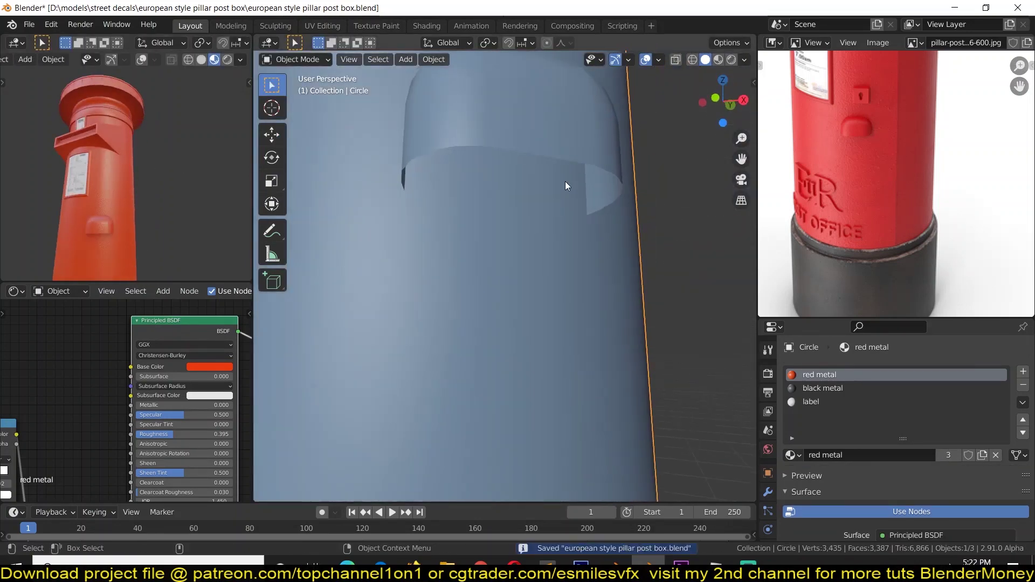
pyautogui.moveTo(557, 178); pyautogui.dragTo(657, 148, button='middle')
pyautogui.press('e')
pyautogui.press('Escape')
pyautogui.press('3')
pyautogui.hotkey('alt', 'a')
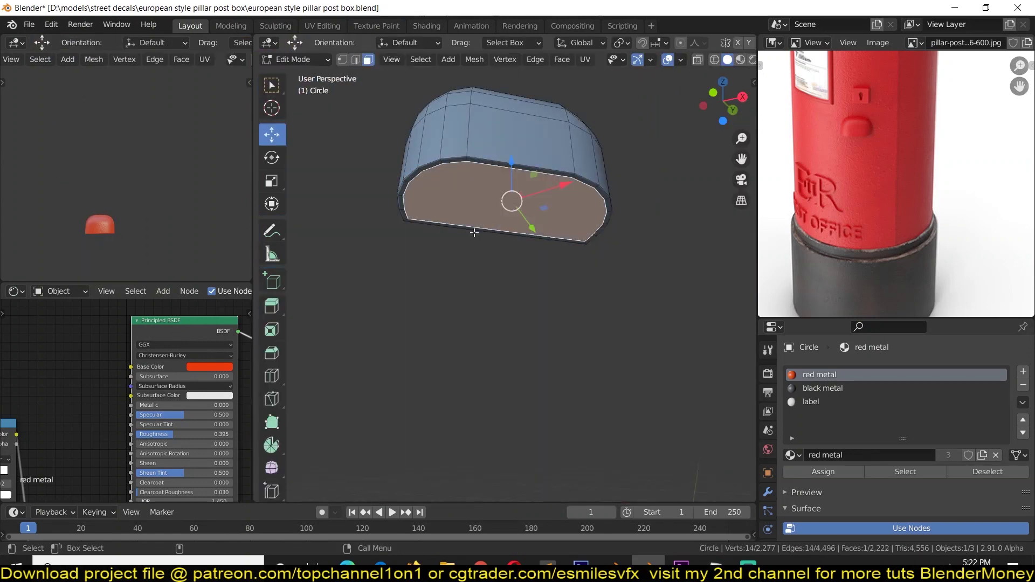
pyautogui.hotkey('shift', 'h')
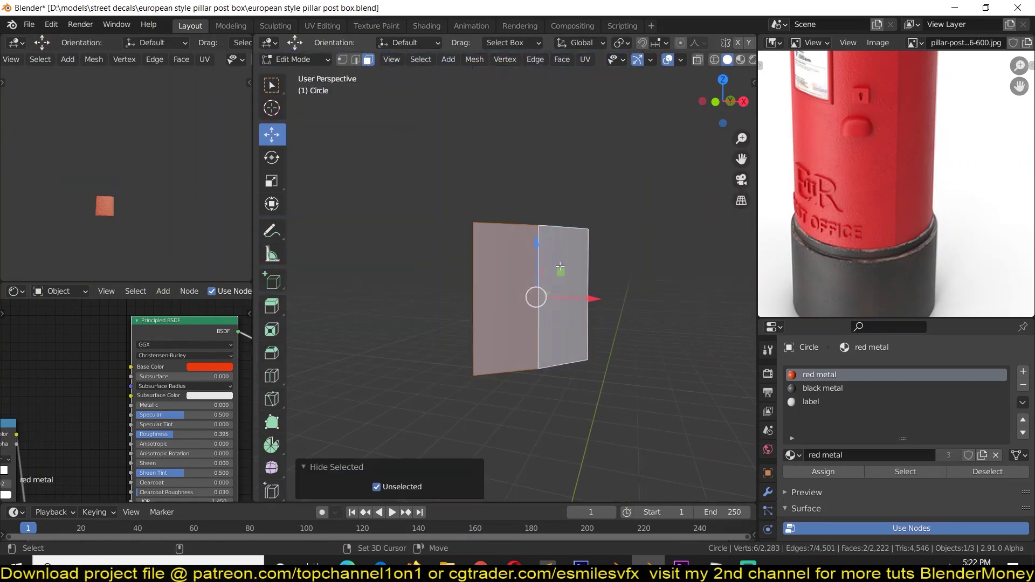
pyautogui.click(566, 174)
pyautogui.press('x')
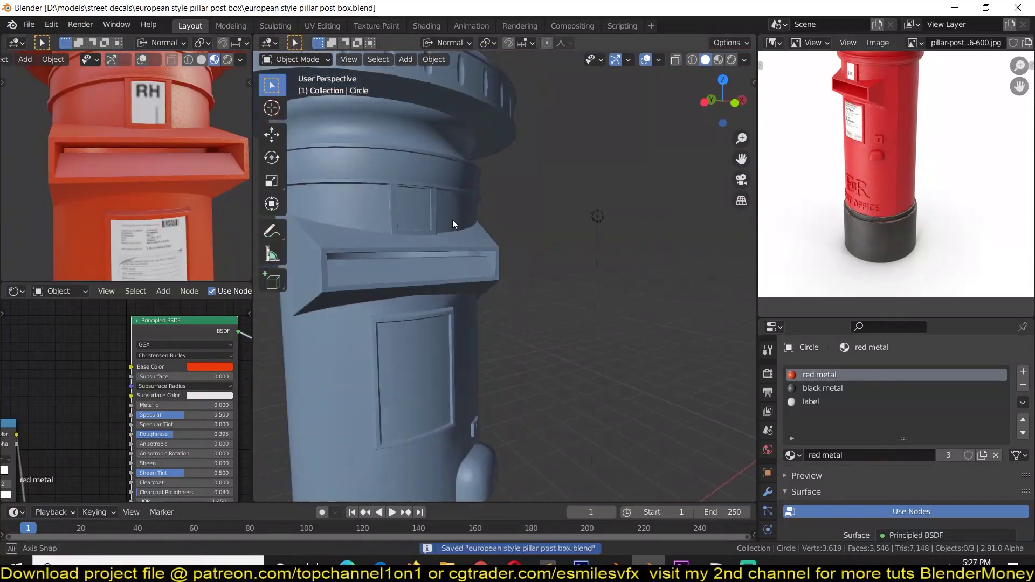
# Step: Return to a straight front view of the pillar and frame its upper part
pyautogui.moveTo(452, 219)
pyautogui.mouseDown(button='middle')
pyautogui.moveTo(415, 193)
pyautogui.moveTo(513, 210)
pyautogui.mouseUp(button='middle')
pyautogui.press('KP_1')
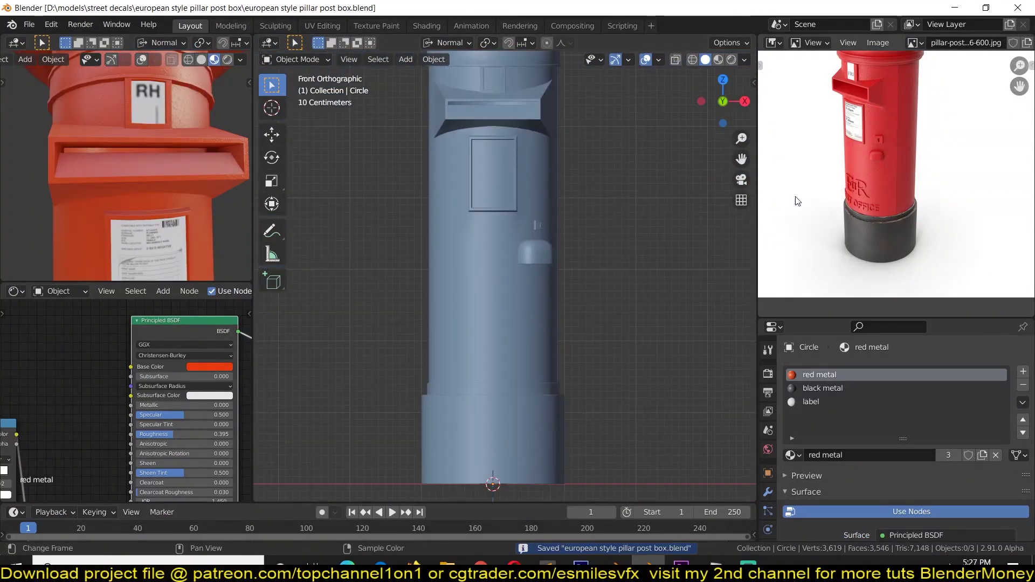
pyautogui.scroll(2, 494, 311)
pyautogui.keyDown('shift'); pyautogui.moveTo(494, 311); pyautogui.dragTo(450, 270, button='middle'); pyautogui.keyUp('shift')
# Step: Add a text object and change its text to 'ER'
pyautogui.click(414, 268)
pyautogui.write('90')
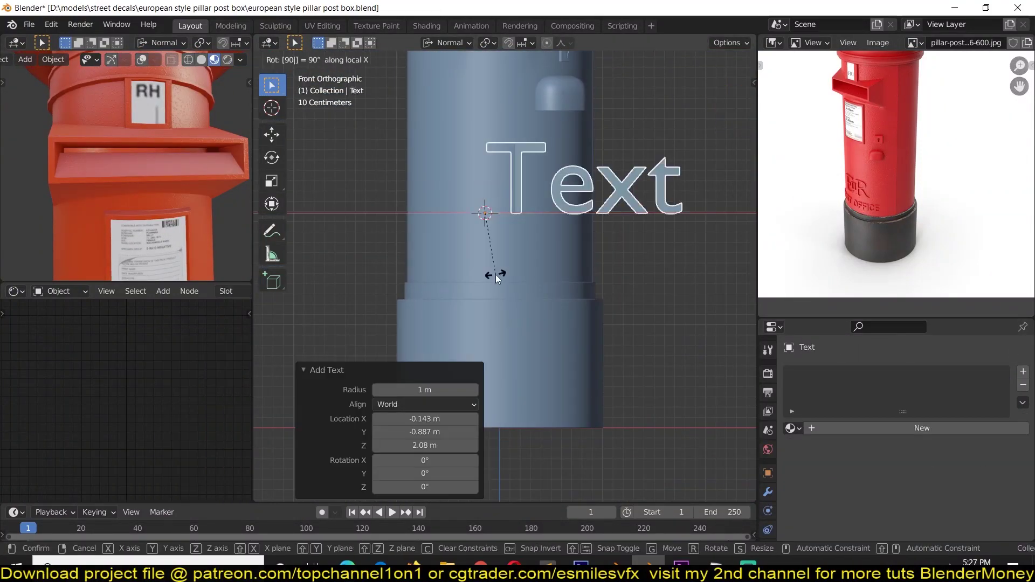
pyautogui.press('Tab')
pyautogui.press('BackSpace')
pyautogui.press('BackSpace')
pyautogui.press('BackSpace')
pyautogui.write('R')
pyautogui.press('Home')
pyautogui.write('E')
pyautogui.press('Tab')
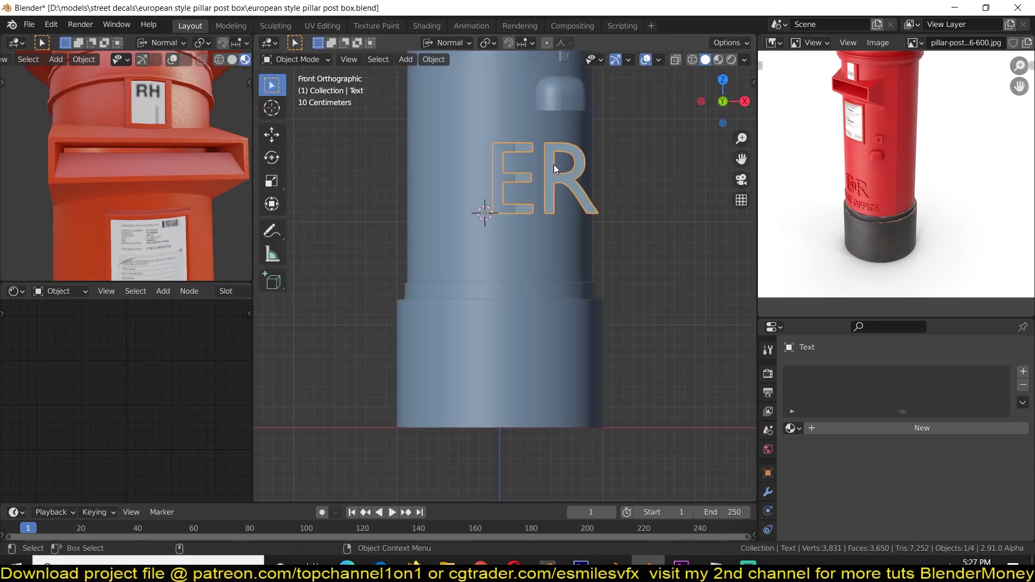
pyautogui.moveTo(555, 164); pyautogui.dragTo(572, 249, button='middle')
pyautogui.scroll(-3, 771, 513)
# Step: Load Constantia as the ER font, then duplicate the text and move the copy down
pyautogui.click(768, 484)
pyautogui.hotkey('ctrl', 's')
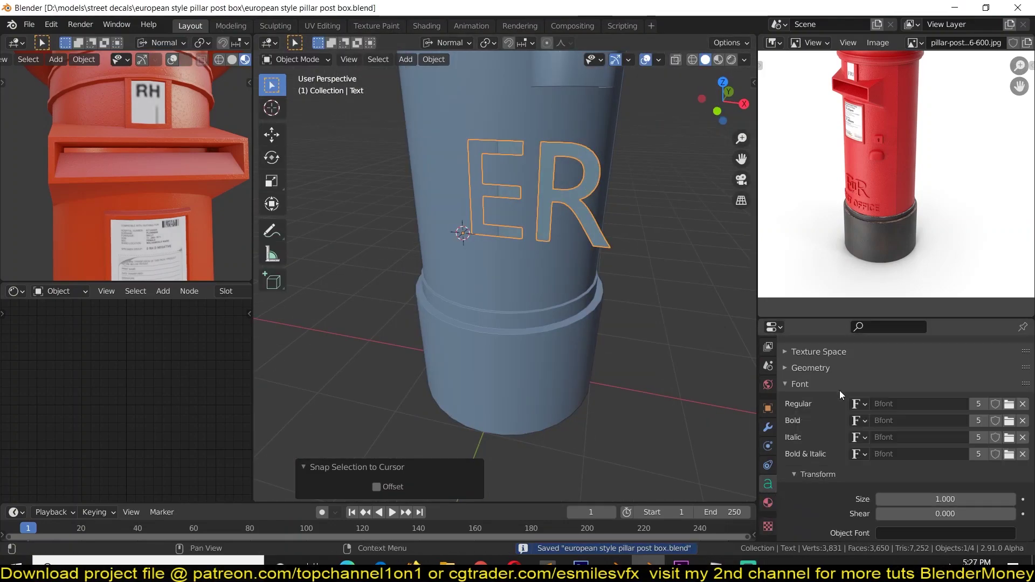
pyautogui.click(1009, 404)
pyautogui.scroll(-3, 527, 324)
pyautogui.doubleClick(527, 358)
pyautogui.press('KP_1')
pyautogui.hotkey('shift', 'd')
pyautogui.press('z')
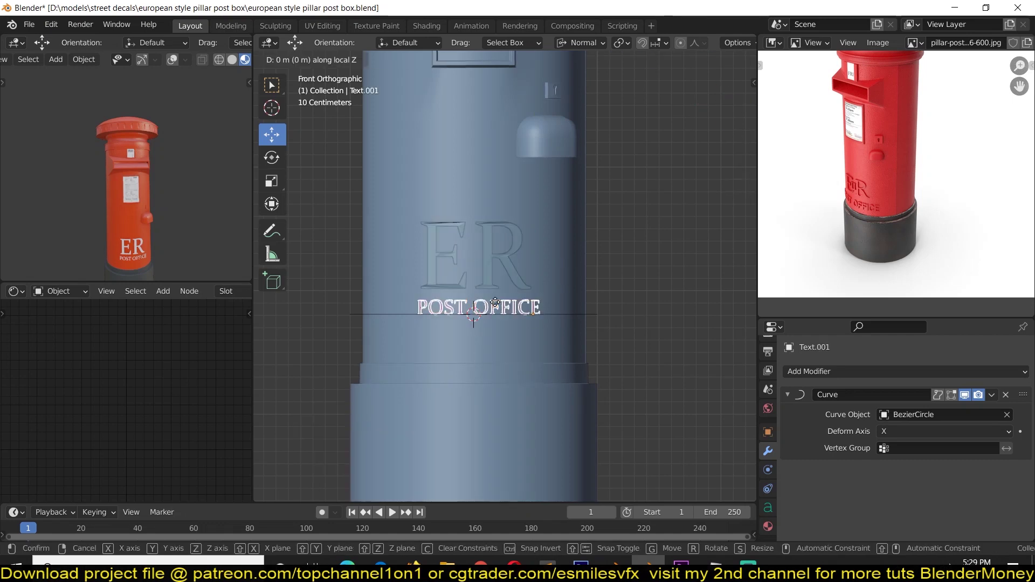
# Step: Place POST OFFICE below the ER monogram, select the ER text, and save
pyautogui.click(495, 324)
pyautogui.click(496, 258)
pyautogui.hotkey('ctrl', 's')
pyautogui.scroll(5, 532, 325)
pyautogui.scroll(1, 531, 325)
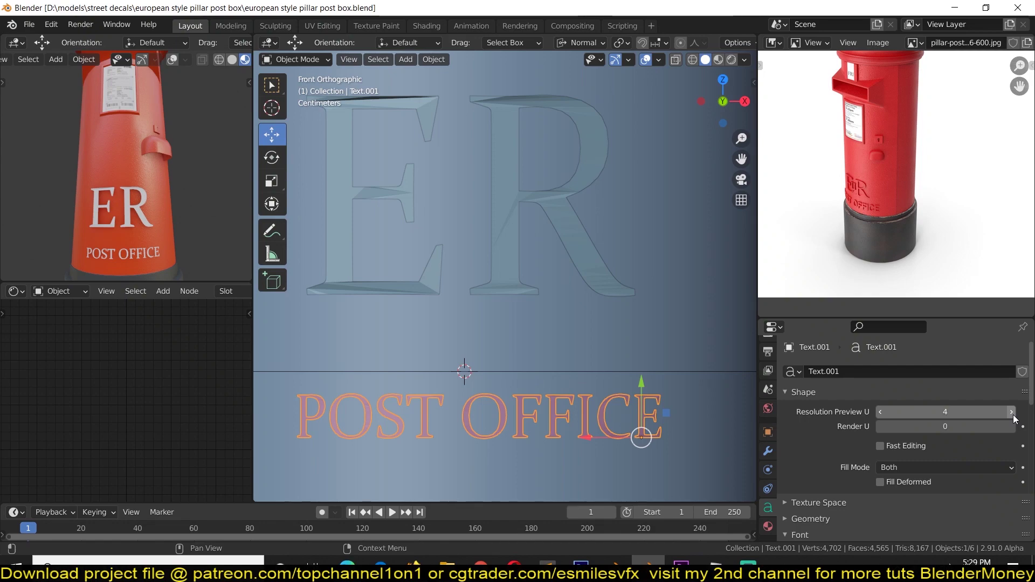
pyautogui.moveTo(506, 404); pyautogui.dragTo(589, 345, button='middle')
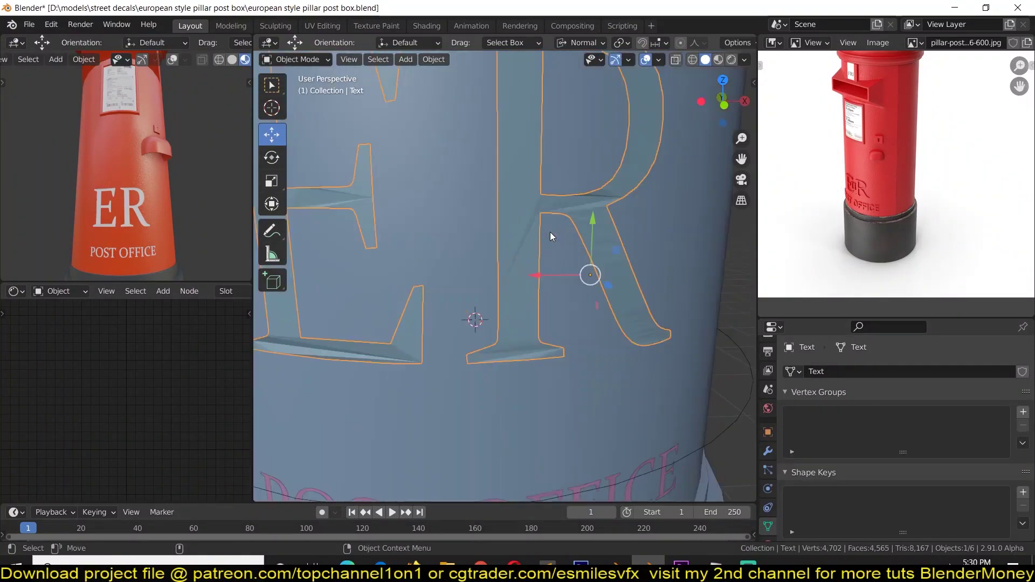
# Step: Fill the ER letter outlines with faces and dissolve the stray vertices
pyautogui.click(613, 208)
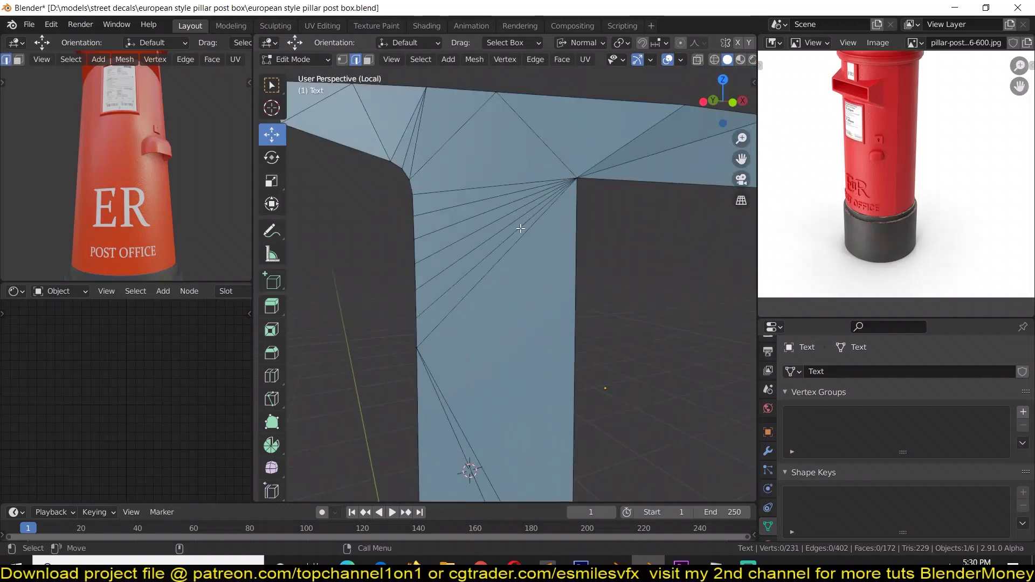
pyautogui.hotkey('ctrl', 'x')
pyautogui.scroll(-4, 435, 282)
pyautogui.press('s')
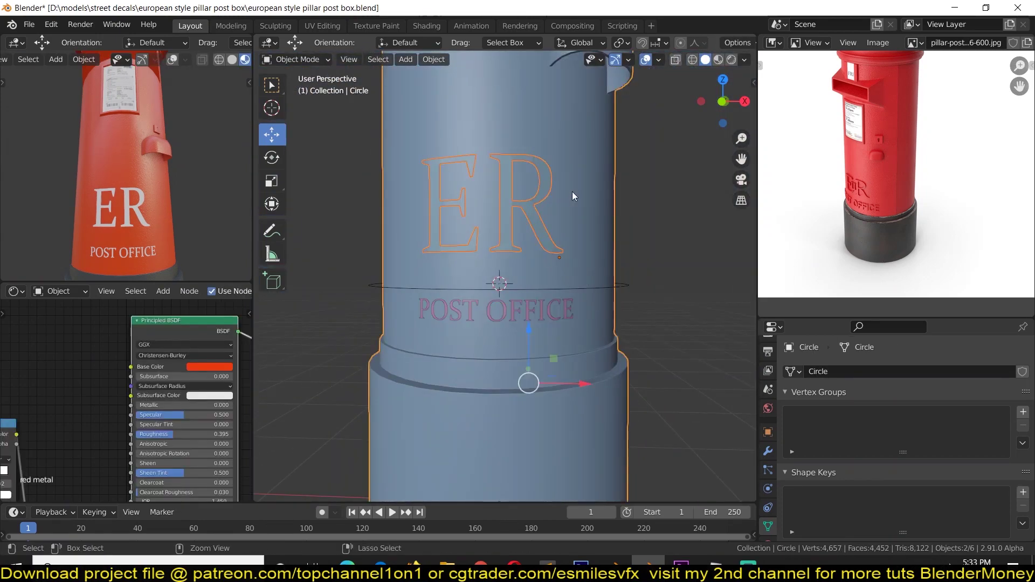
# Step: Intersect the ER letters into the pillar surface and delete the unwanted faces
pyautogui.press('Tab')
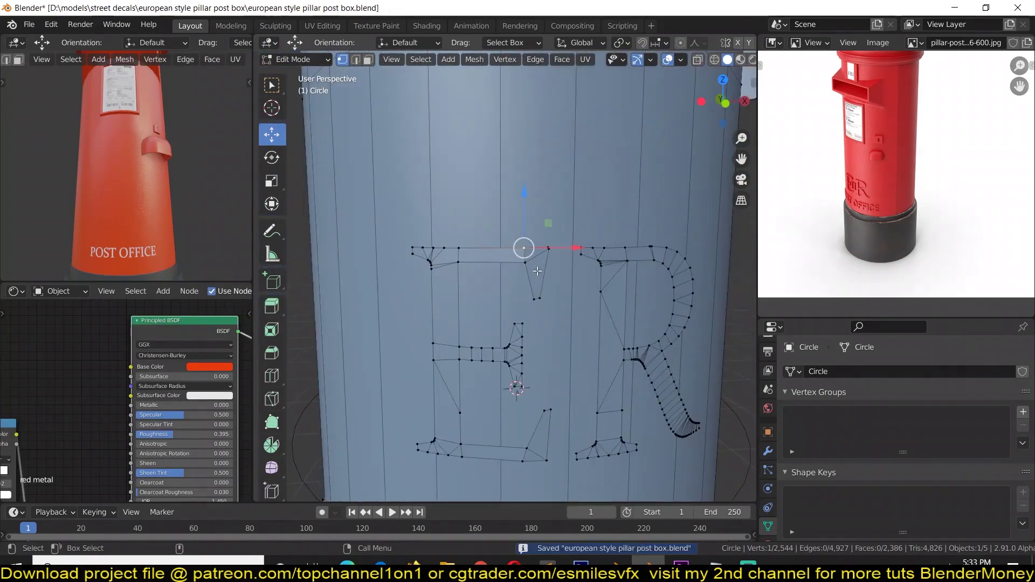
pyautogui.moveTo(572, 192)
pyautogui.mouseDown(button='middle')
pyautogui.moveTo(583, 261)
pyautogui.moveTo(614, 325)
pyautogui.mouseUp(button='middle')
pyautogui.hotkey('ctrl', 'l')
pyautogui.press('Escape')
pyautogui.scroll(-3, 618, 324)
pyautogui.click(562, 59)
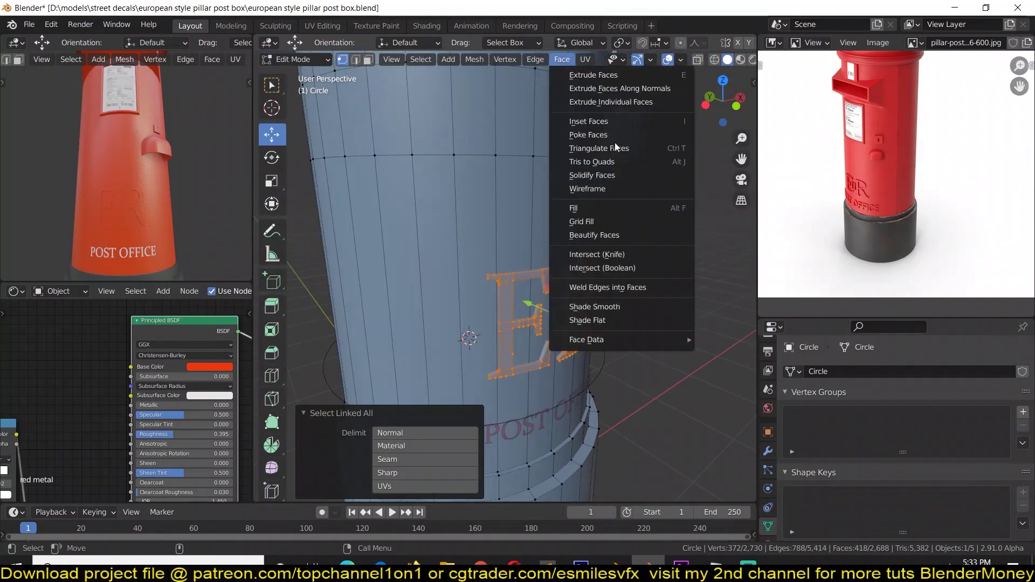
pyautogui.click(642, 328)
pyautogui.scroll(4, 649, 331)
pyautogui.keyDown('ctrl'); pyautogui.click(579, 302); pyautogui.keyUp('ctrl')
pyautogui.press('x')
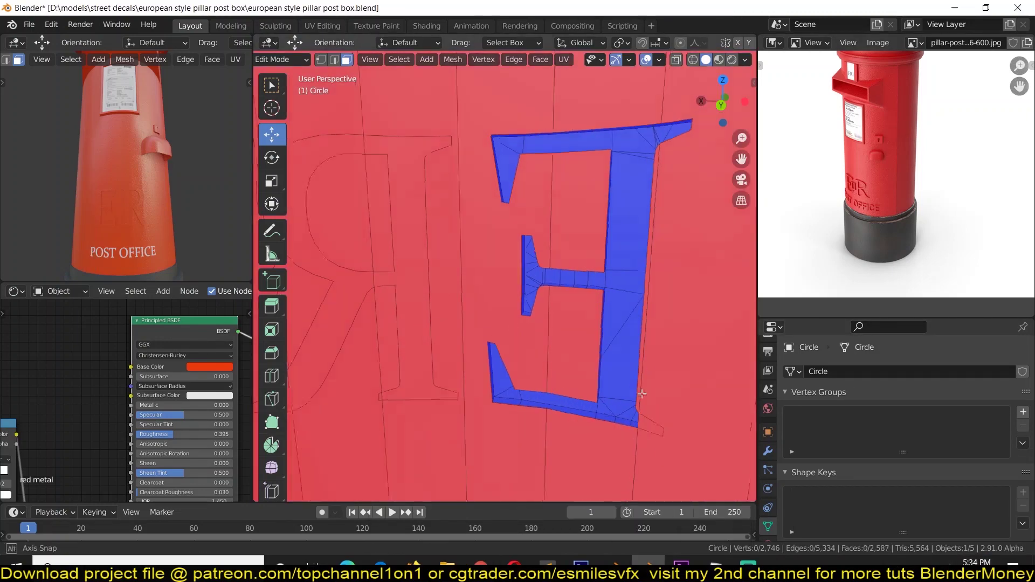
# Step: Turn off face orientation colouring and loop cut the thin strip beside the letters
pyautogui.moveTo(651, 443); pyautogui.dragTo(664, 328, button='middle')
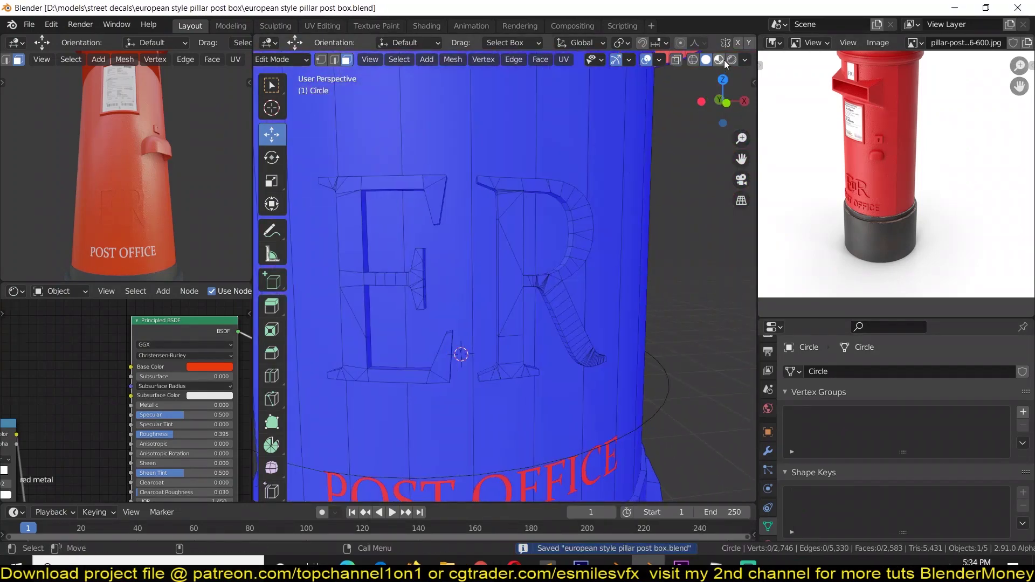
pyautogui.click(659, 59)
pyautogui.moveTo(536, 376); pyautogui.dragTo(501, 292, button='middle')
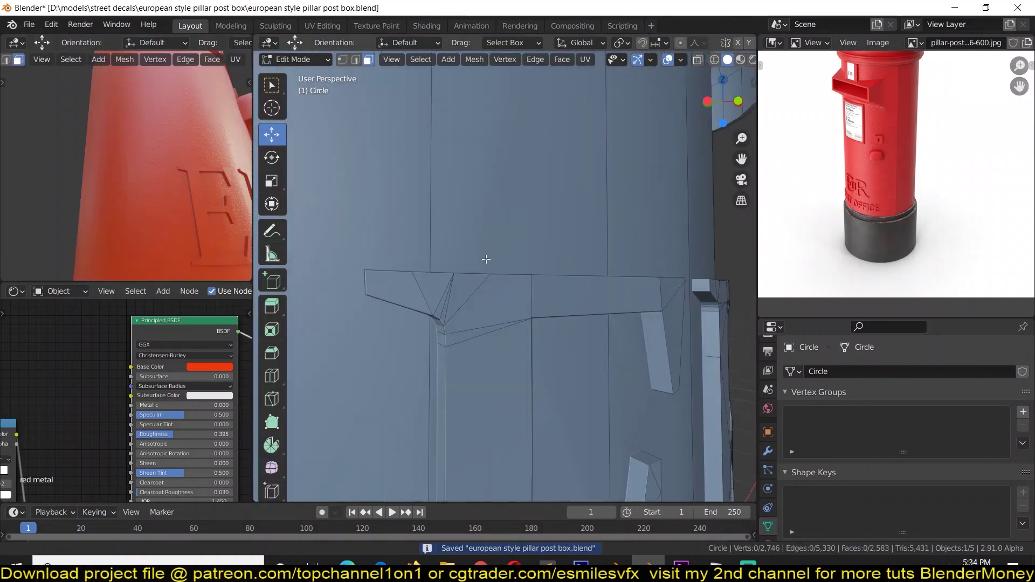
pyautogui.click(467, 283)
pyautogui.hotkey('ctrl', 'r')
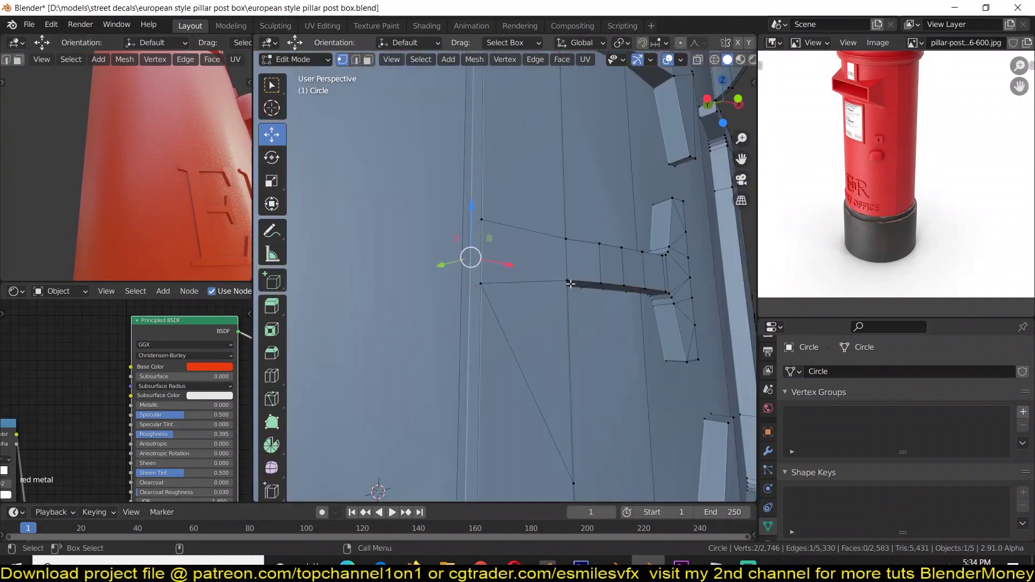
pyautogui.scroll(-4, 437, 253)
# Step: Save the project as european style pillar post box1.blend
pyautogui.click(437, 255)
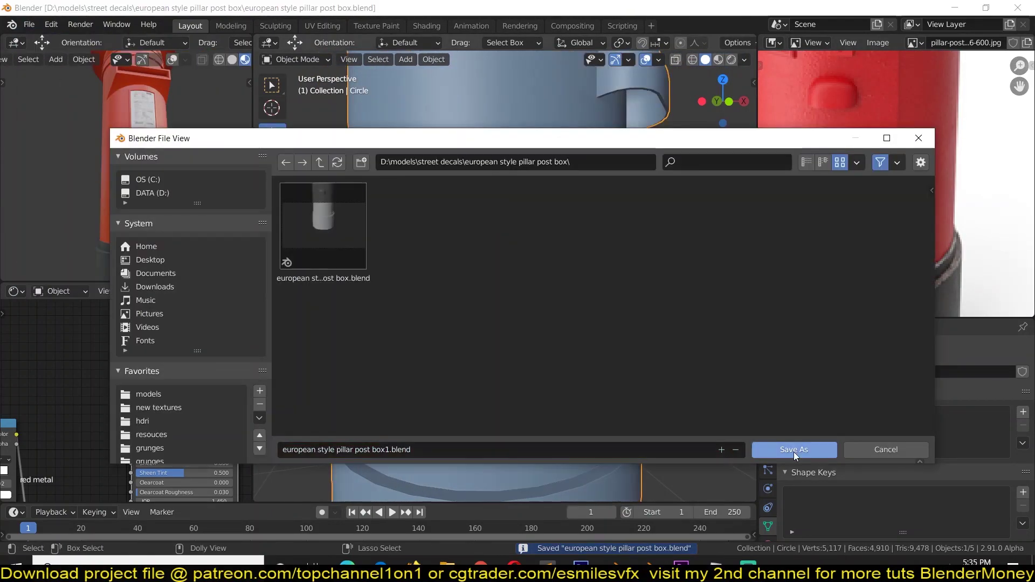
pyautogui.click(793, 449)
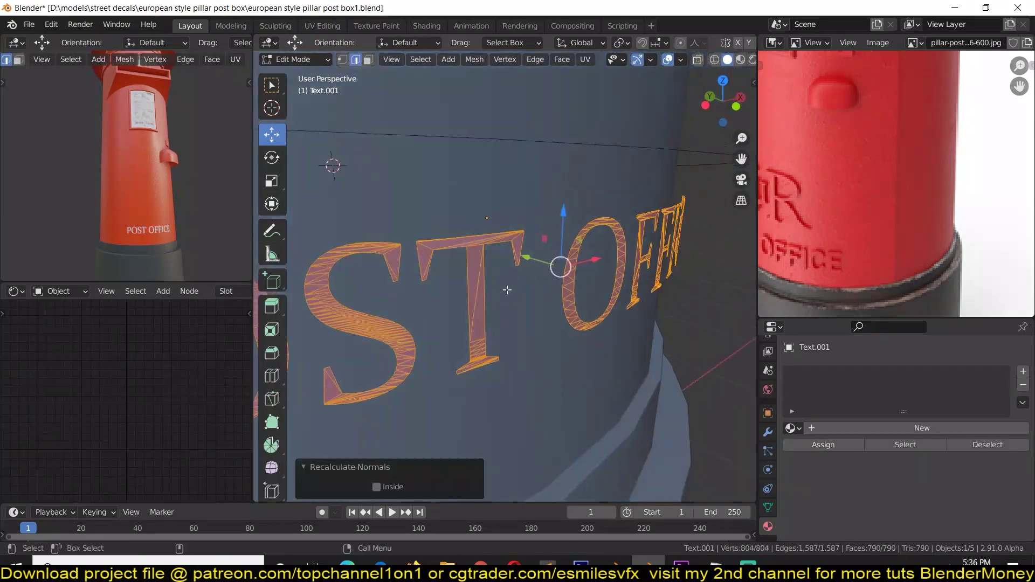
pyautogui.rightClick(604, 320)
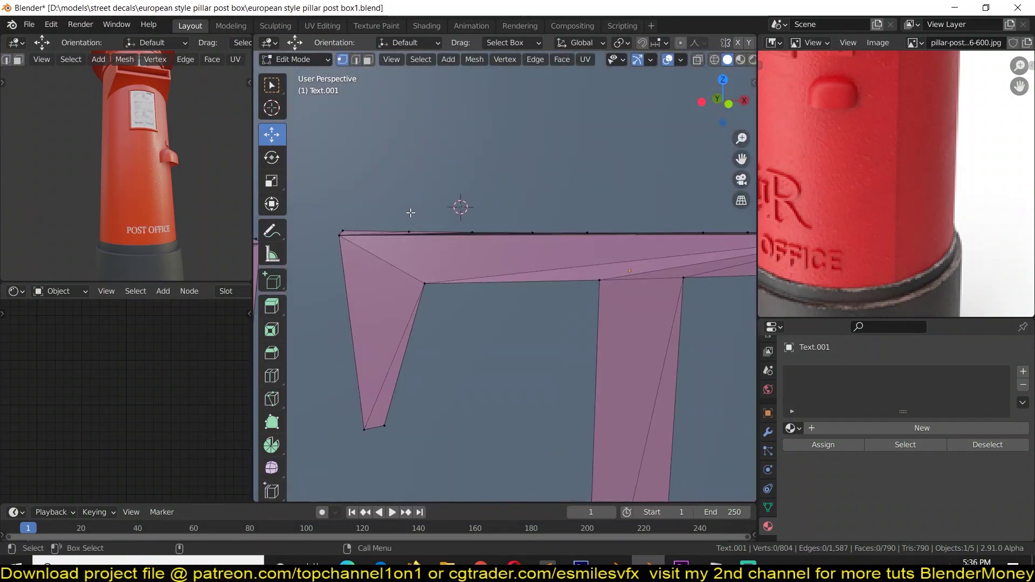
pyautogui.scroll(-3, 614, 322)
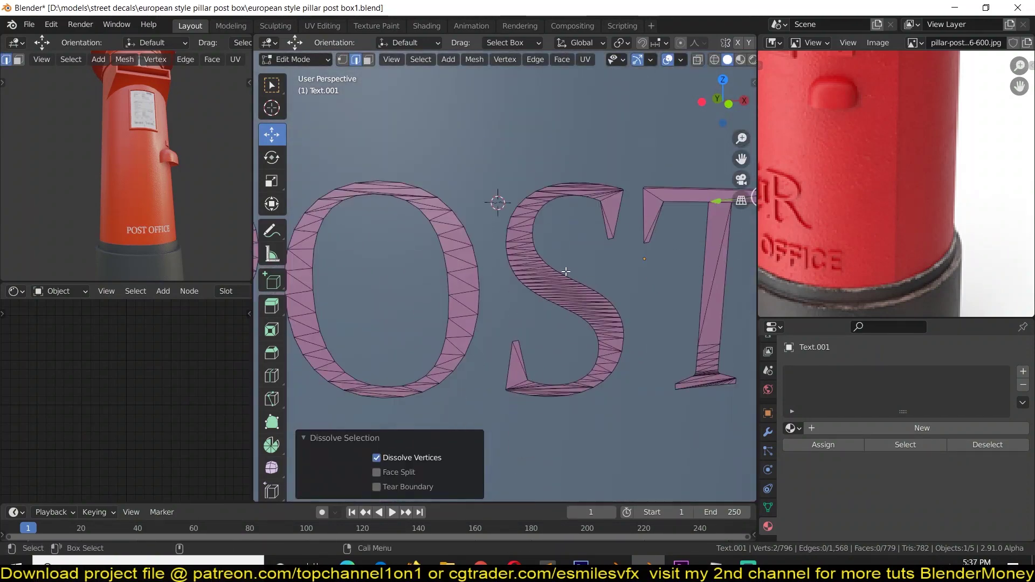
# Step: Beautify the POST OFFICE faces and dissolve the stray vertex on the T
pyautogui.click(561, 59)
pyautogui.click(626, 243)
pyautogui.hotkey('alt', 'a')
pyautogui.scroll(5, 398, 228)
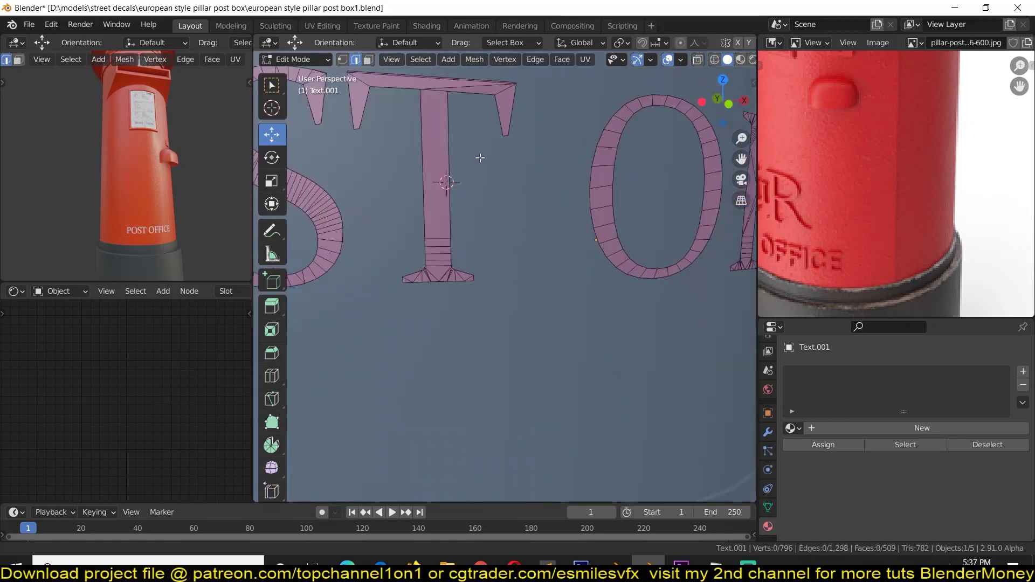
pyautogui.keyDown('shift'); pyautogui.moveTo(485, 226); pyautogui.dragTo(398, 229, button='middle'); pyautogui.keyUp('shift')
pyautogui.hotkey('ctrl', 'x')
pyautogui.press('1')
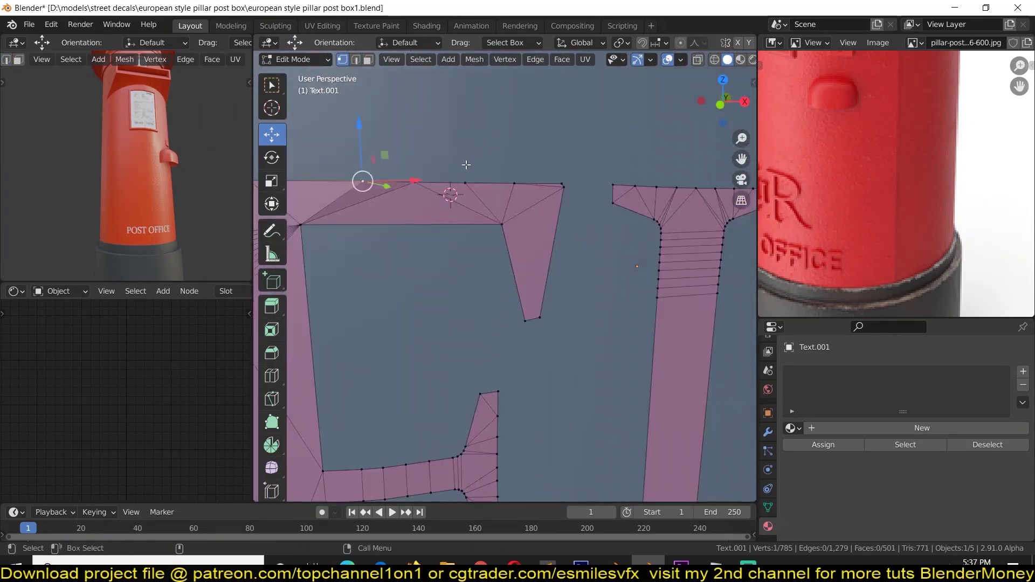
pyautogui.scroll(3, 455, 208)
pyautogui.click(432, 209)
pyautogui.hotkey('ctrl', 'x')
# Step: Dissolve the run of extra vertices on the E of OFFICE
pyautogui.scroll(-2, 455, 208)
pyautogui.keyDown('shift'); pyautogui.moveTo(492, 250); pyautogui.dragTo(568, 219, button='middle'); pyautogui.keyUp('shift')
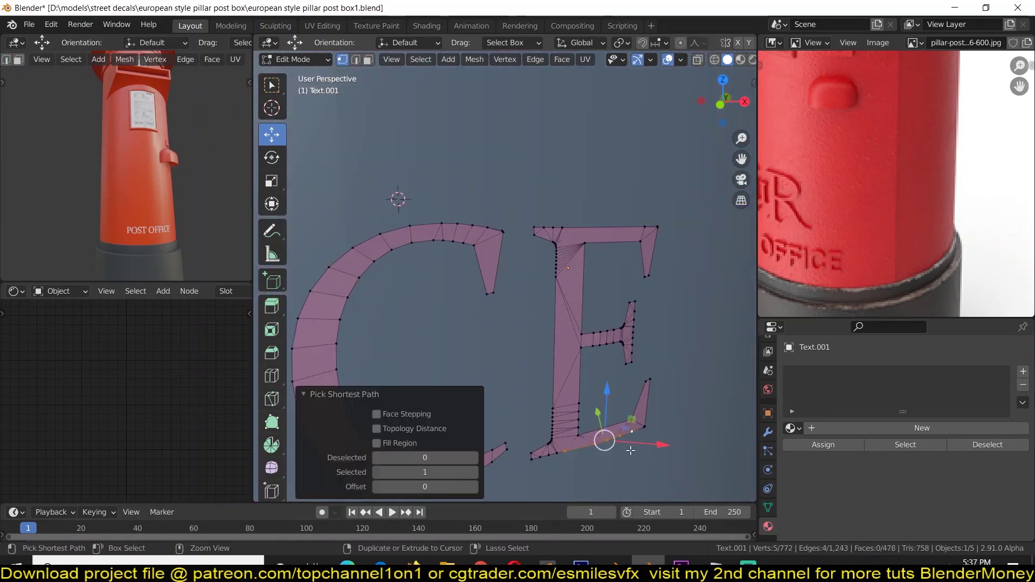
pyautogui.keyDown('ctrl'); pyautogui.scroll(5, 593, 410); pyautogui.keyUp('ctrl')
pyautogui.keyDown('ctrl'); pyautogui.click(536, 361); pyautogui.keyUp('ctrl')
pyautogui.hotkey('ctrl', 'x')
pyautogui.scroll(3, 600, 283)
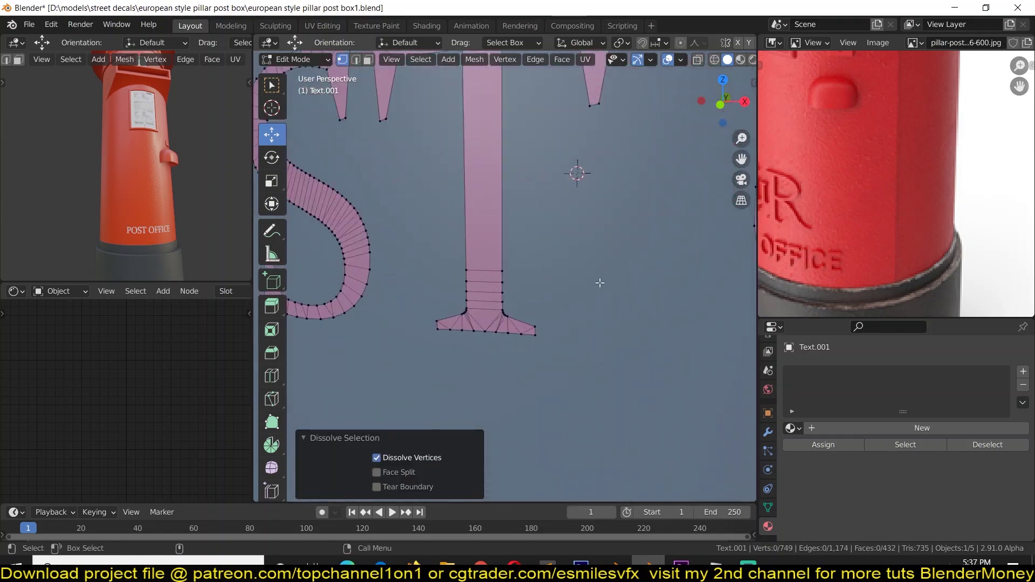
pyautogui.scroll(-5, 600, 282)
# Step: Extrude the POST OFFICE letters for depth and link them to the pillar's red material
pyautogui.press('a')
pyautogui.moveTo(600, 283)
pyautogui.mouseDown(button='middle')
pyautogui.moveTo(585, 260)
pyautogui.moveTo(572, 426)
pyautogui.mouseUp(button='middle')
pyautogui.hotkey('alt', 'e')
pyautogui.keyDown('shift'); pyautogui.click(572, 426); pyautogui.keyUp('shift')
pyautogui.hotkey('ctrl', 's')
pyautogui.hotkey('ctrl', 'l')
# Step: Scale the duplicated OF I letters above POST OFFICE and save the file
pyautogui.moveTo(577, 300); pyautogui.dragTo(598, 310, button='middle')
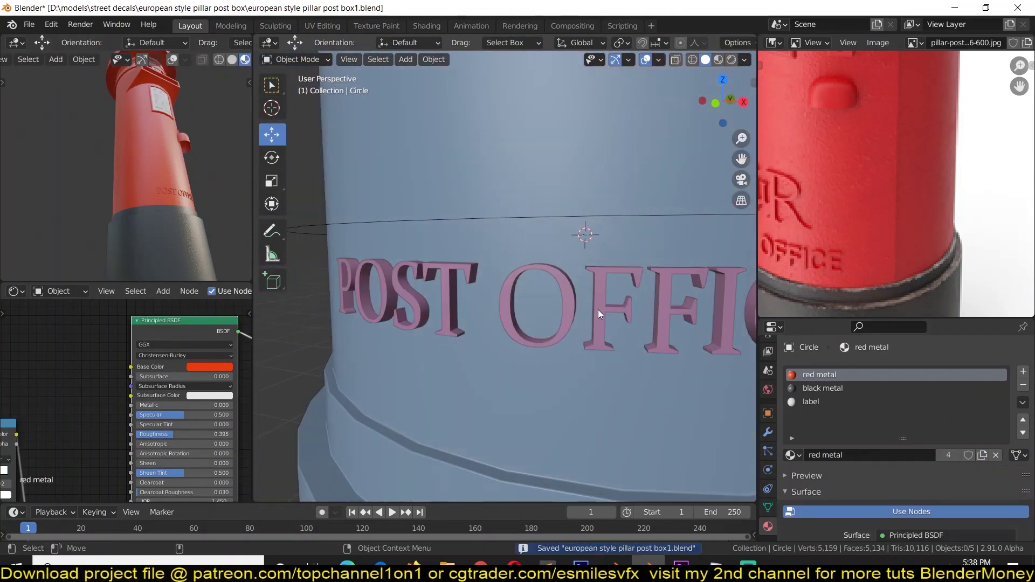
pyautogui.click(598, 310)
pyautogui.press('Tab')
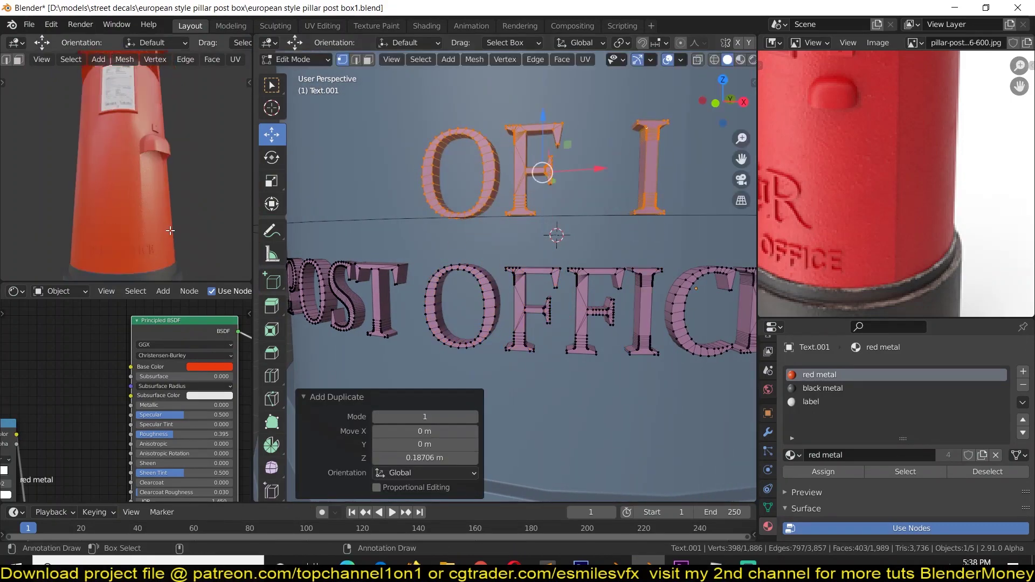
pyautogui.moveTo(555, 232)
pyautogui.mouseDown(button='middle')
pyautogui.moveTo(536, 197)
pyautogui.moveTo(635, 240)
pyautogui.mouseUp(button='middle')
pyautogui.press('Tab')
pyautogui.scroll(-2, 634, 240)
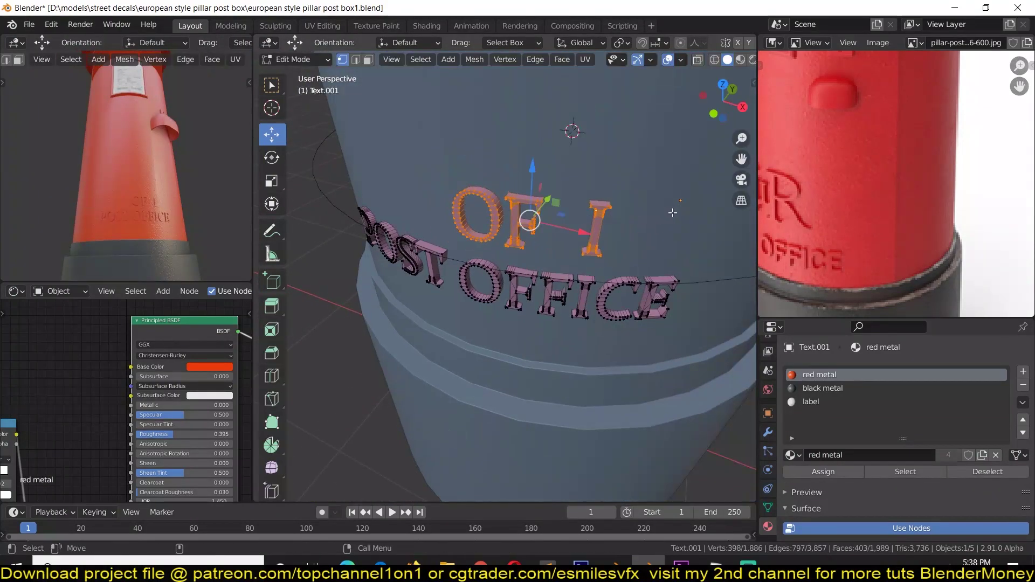
pyautogui.press('Return')
pyautogui.press('Tab')
pyautogui.scroll(-3, 505, 216)
pyautogui.hotkey('ctrl', 's')
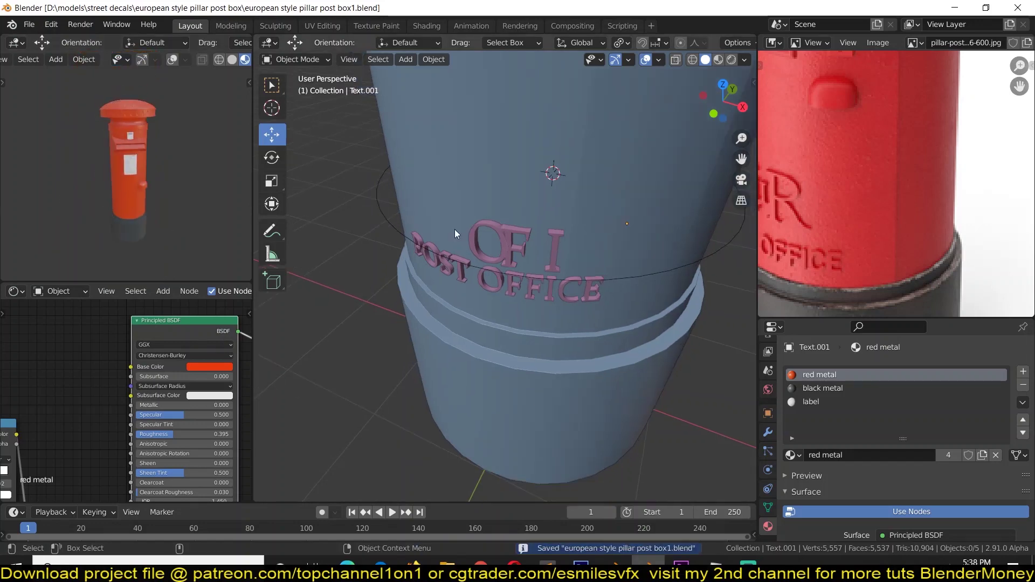
# Step: Edit the pillar body mesh and select all its connected geometry
pyautogui.click(506, 174)
pyautogui.press('Tab')
pyautogui.moveTo(506, 175); pyautogui.dragTo(485, 215, button='middle')
pyautogui.hotkey('ctrl', 'l')
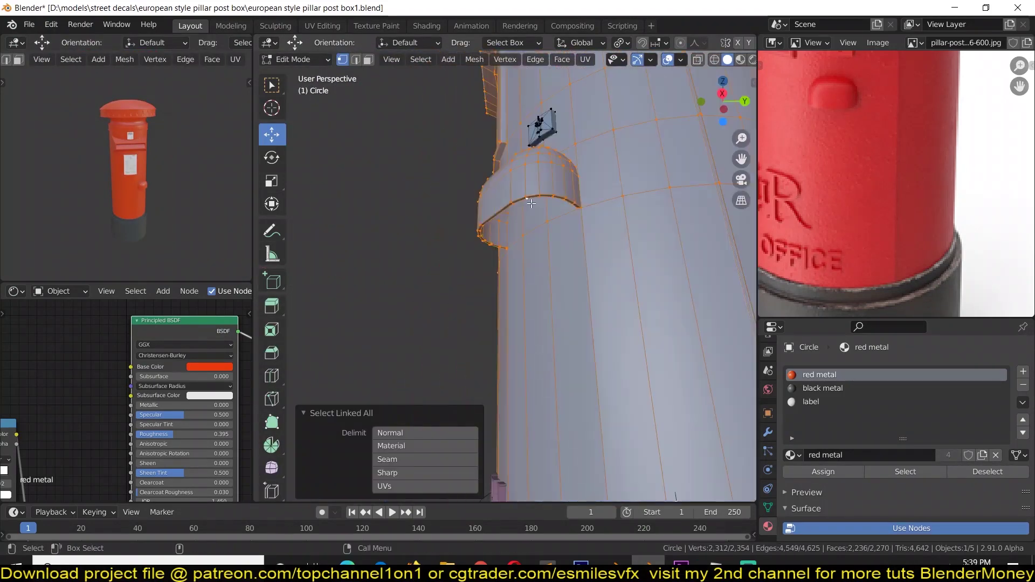
# Step: In face mode, select the strip of faces along the pocket's arch and move it
pyautogui.scroll(3, 373, 342)
pyautogui.press('3')
pyautogui.click(432, 232)
pyautogui.scroll(-3, 432, 232)
pyautogui.scroll(3, 398, 185)
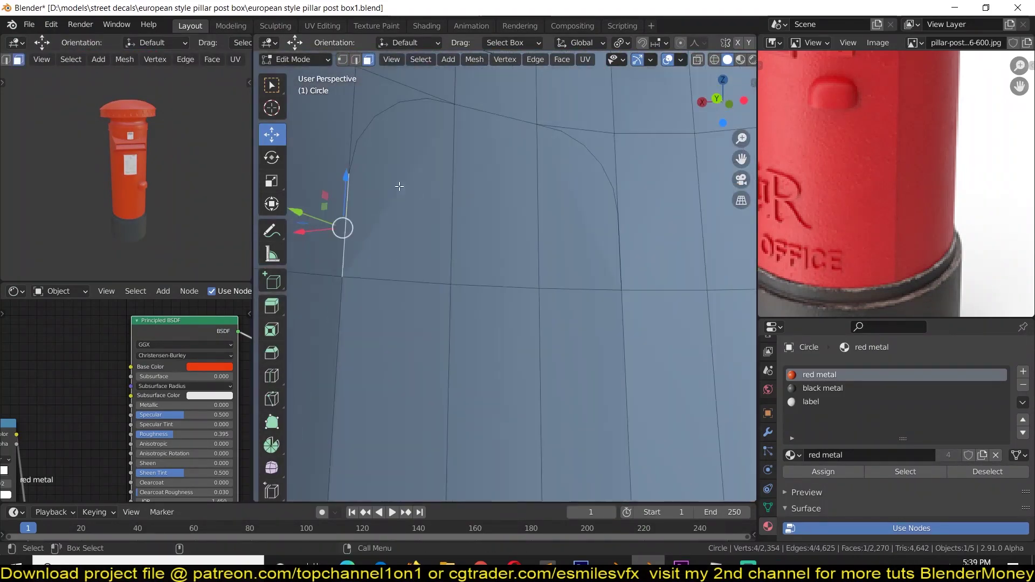
pyautogui.moveTo(397, 185); pyautogui.dragTo(462, 230, button='middle')
pyautogui.scroll(-2, 462, 229)
pyautogui.moveTo(462, 289); pyautogui.dragTo(606, 157, button='middle')
pyautogui.keyDown('alt'); pyautogui.click(463, 185); pyautogui.keyUp('alt')
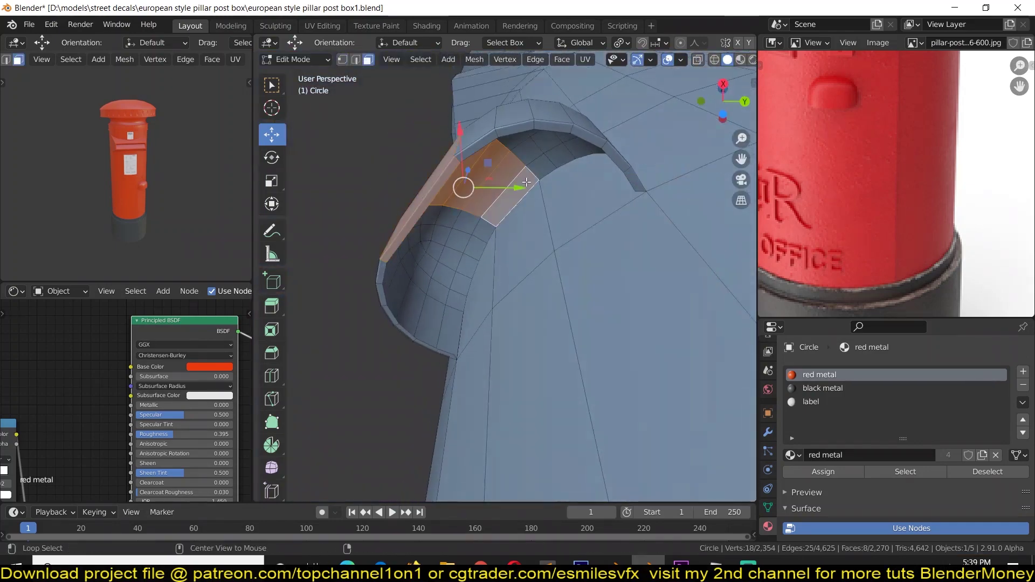
pyautogui.press('g')
pyautogui.click(437, 253)
# Step: Delete the arch faces and slide edge loops toward the pocket rim, ending at factor 0.811
pyautogui.press('x')
pyautogui.click(501, 243)
pyautogui.scroll(3, 485, 323)
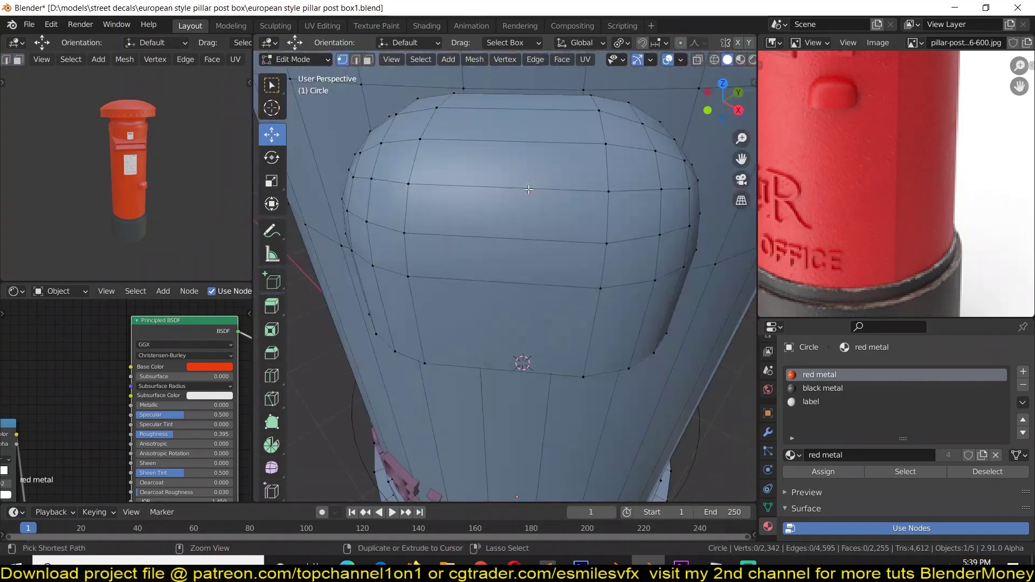
pyautogui.keyDown('alt'); pyautogui.click(566, 243); pyautogui.keyUp('alt')
pyautogui.press('g')
pyautogui.press('g')
pyautogui.scroll(2, 562, 161)
pyautogui.press('g')
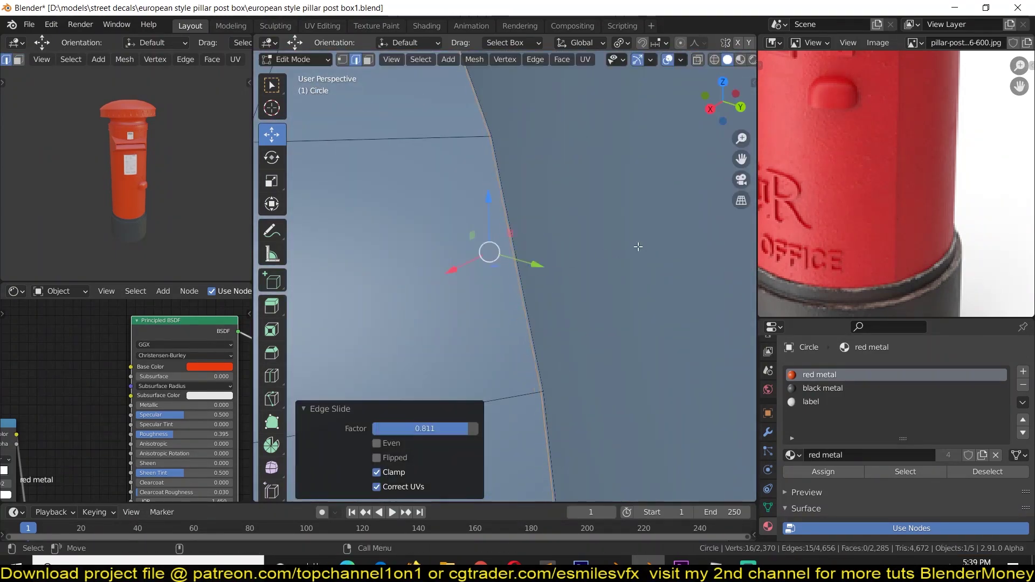
pyautogui.scroll(-3, 475, 107)
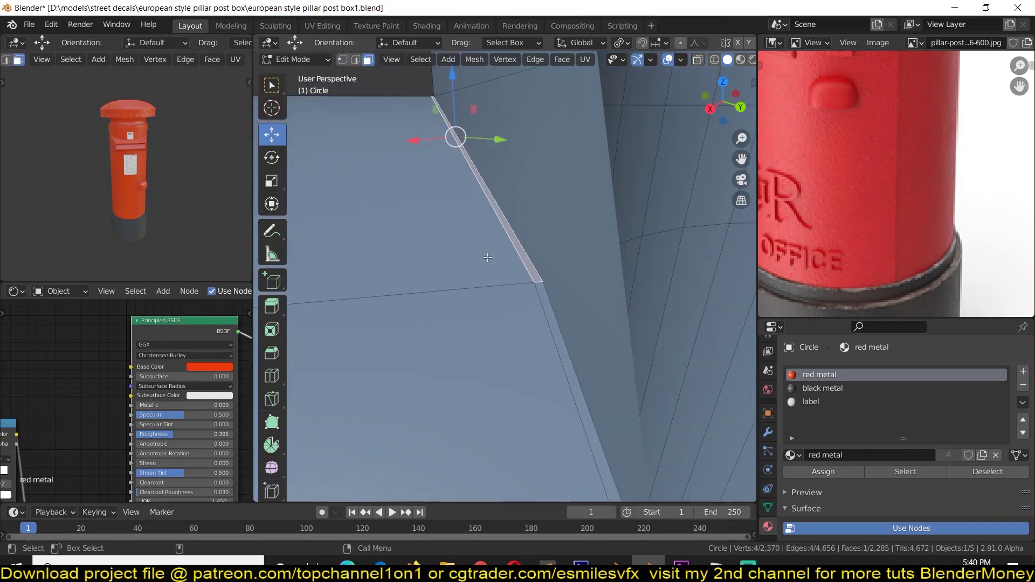
pyautogui.keyDown('alt'); pyautogui.click(566, 288); pyautogui.keyUp('alt')
pyautogui.press('g')
pyautogui.press('g')
pyautogui.scroll(-3, 563, 285)
# Step: Leave Edit Mode, save the file, and select the pillar body
pyautogui.moveTo(474, 312); pyautogui.dragTo(578, 261, button='middle')
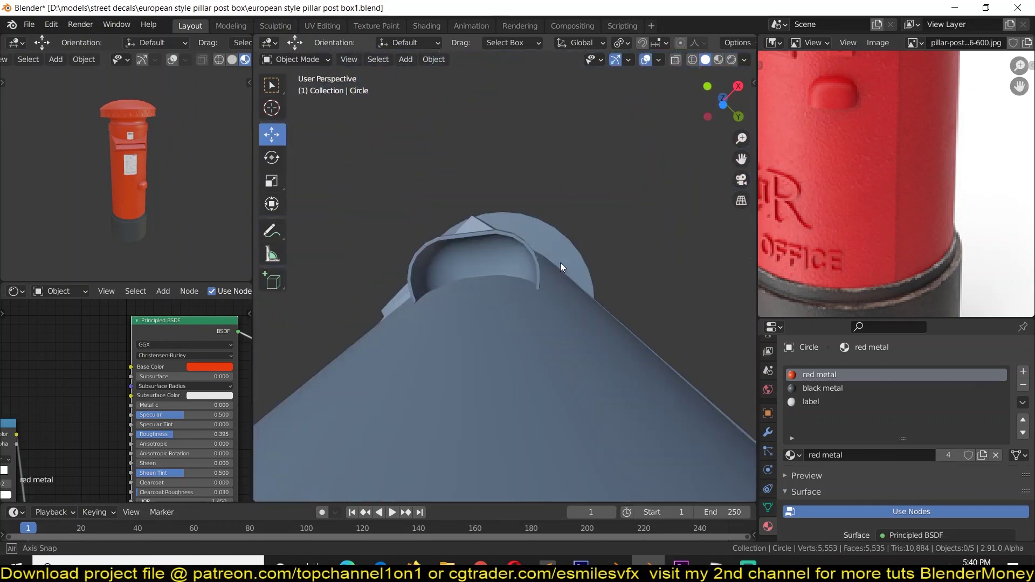
pyautogui.press('Tab')
pyautogui.hotkey('ctrl', 's')
pyautogui.scroll(3, 109, 118)
pyautogui.click(496, 211)
pyautogui.scroll(-3, 172, 151)
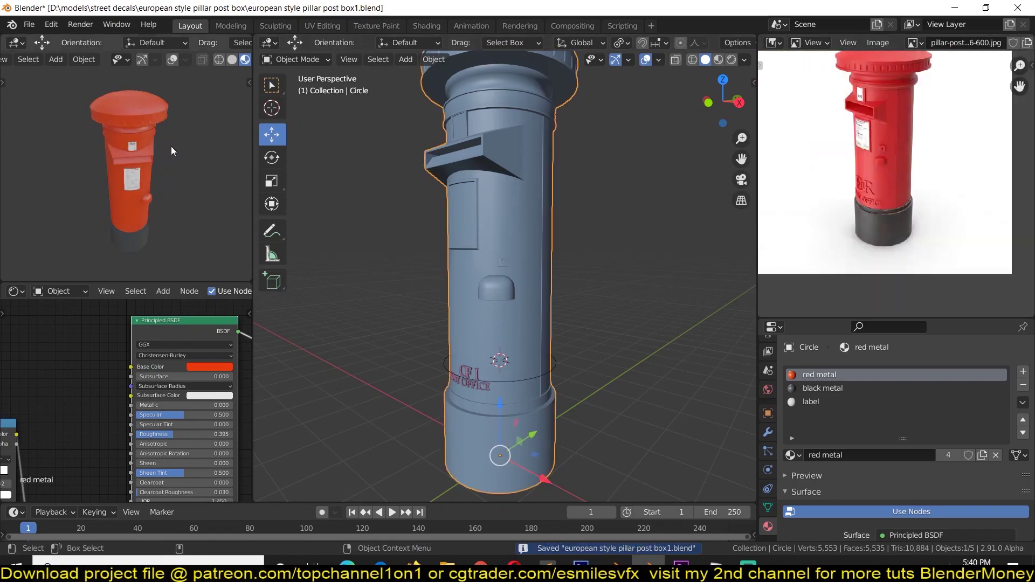